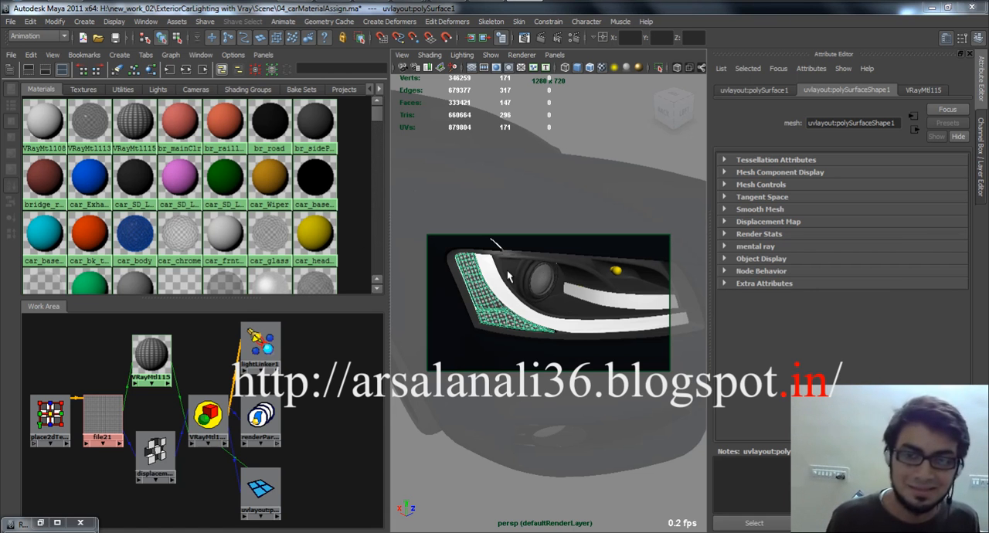
# Select the patterned reflector mesh at the outer corner of the car's headlight.
pyautogui.click(606, 93)
pyautogui.scroll(4, 567, 265)
pyautogui.keyDown('alt'); pyautogui.moveTo(514, 295); pyautogui.dragTo(556, 295, button='middle'); pyautogui.keyUp('alt')
pyautogui.scroll(-2, 501, 297)
pyautogui.click(482, 301)
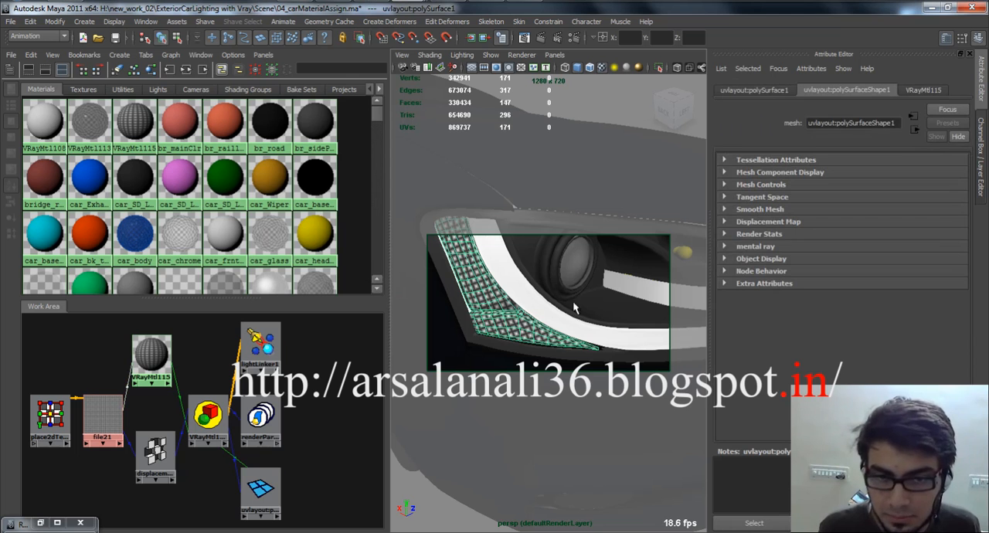
pyautogui.click(595, 202)
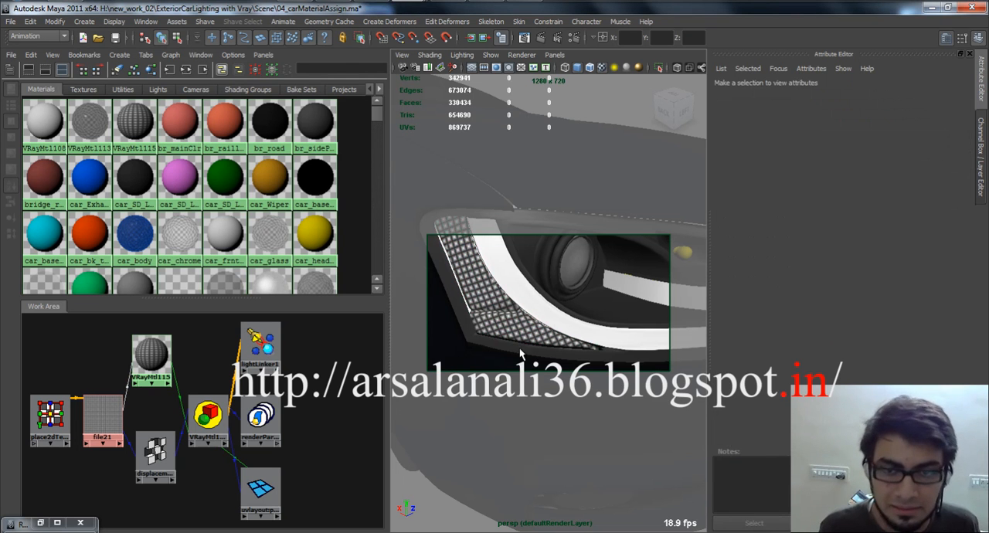
pyautogui.click(494, 342)
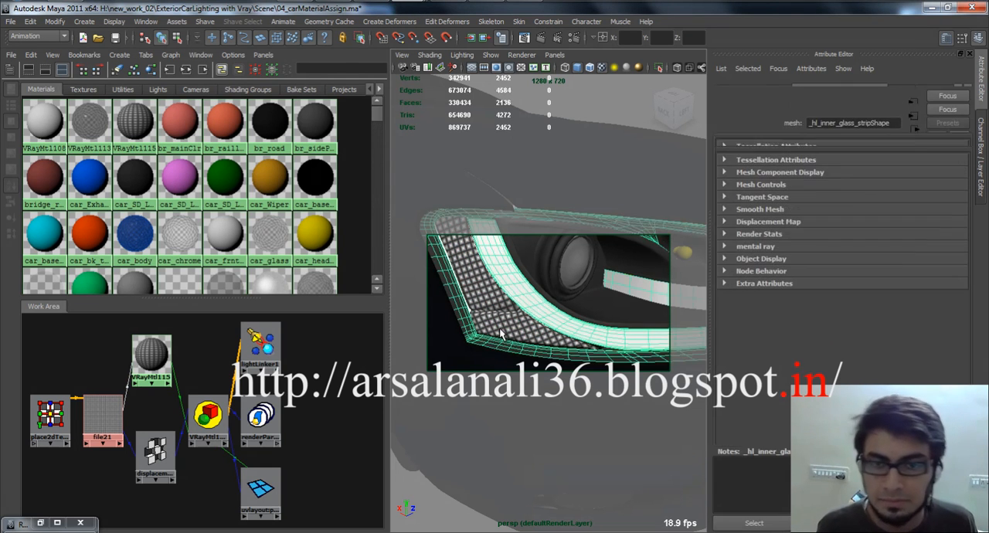
# Review the export options for the selected reflector mesh with the OBJexport file type, and close them without exporting.
pyautogui.click(10, 21)
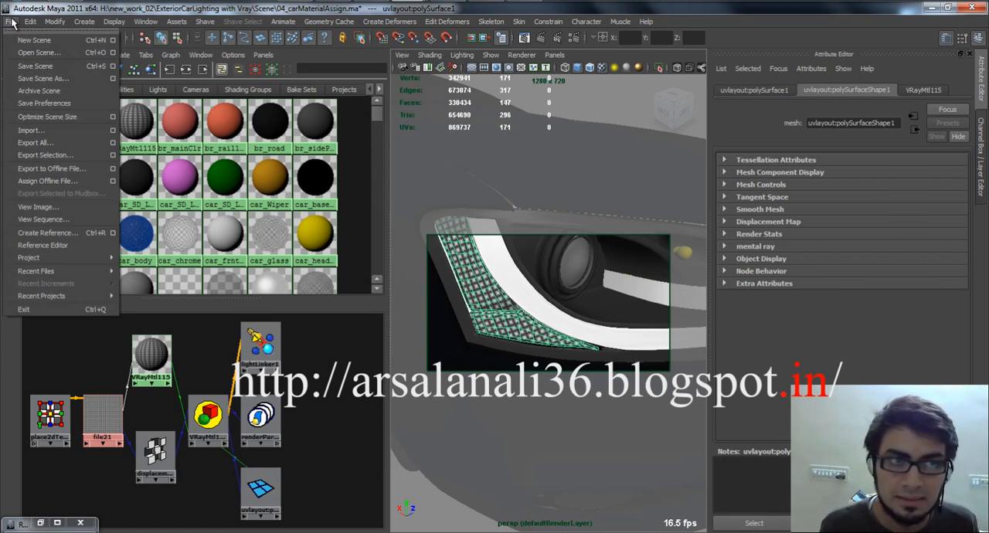
pyautogui.click(113, 155)
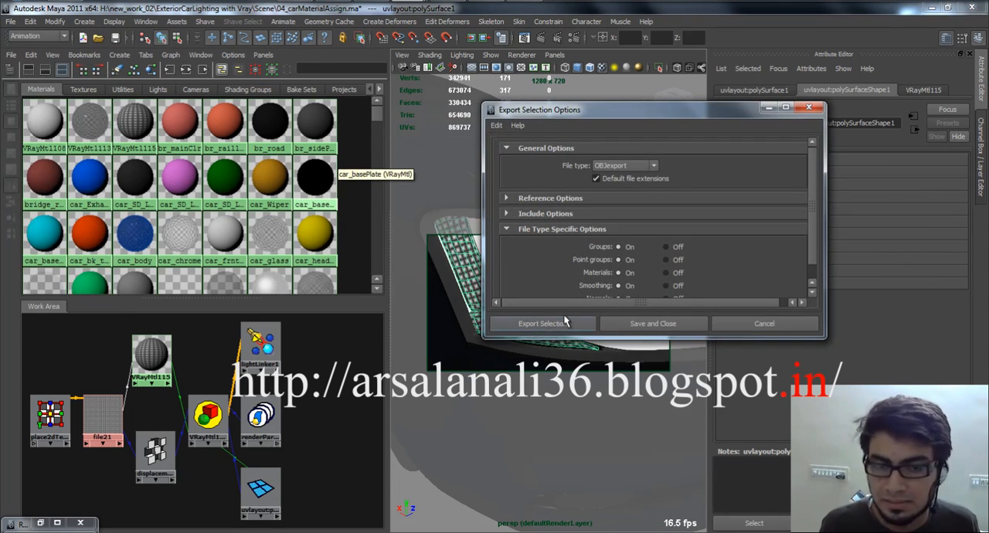
pyautogui.click(765, 324)
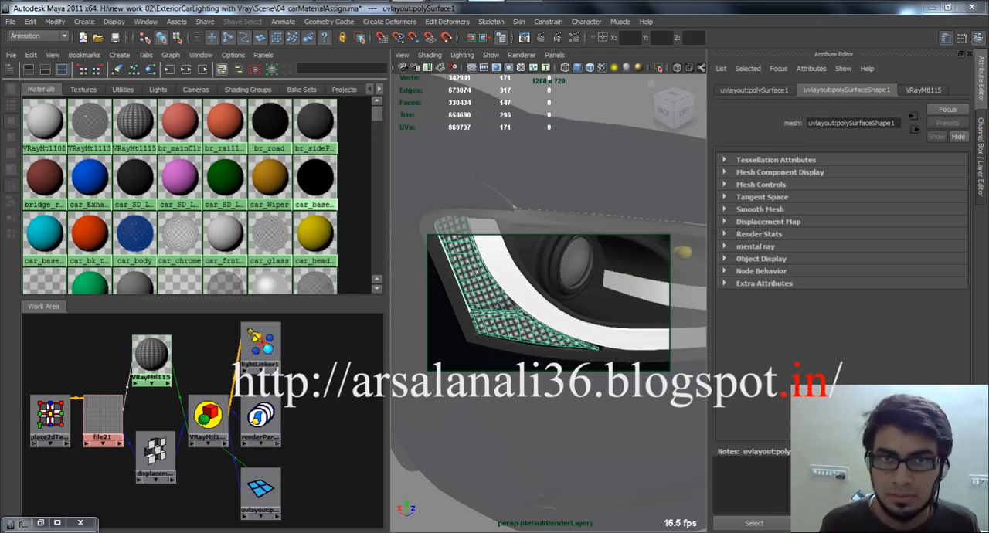
# Switch to UVLayout, dismiss its load dialog and exit the open session.
pyautogui.click(36, 45)
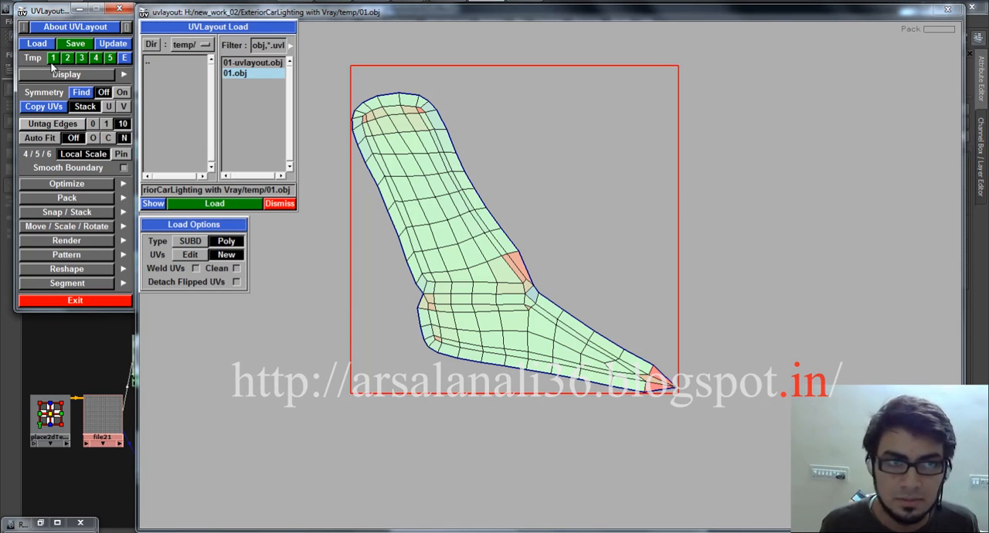
pyautogui.click(278, 205)
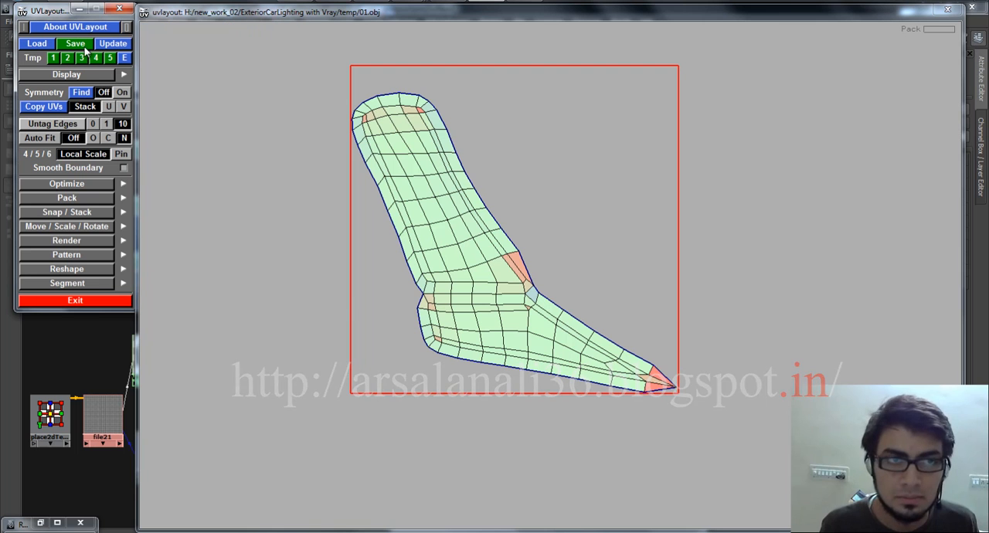
pyautogui.click(114, 10)
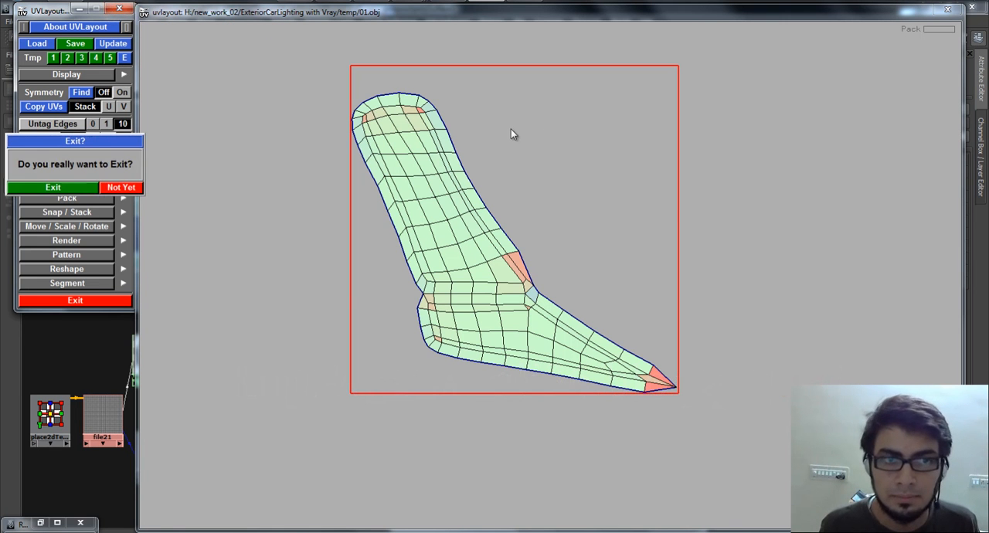
pyautogui.click(53, 189)
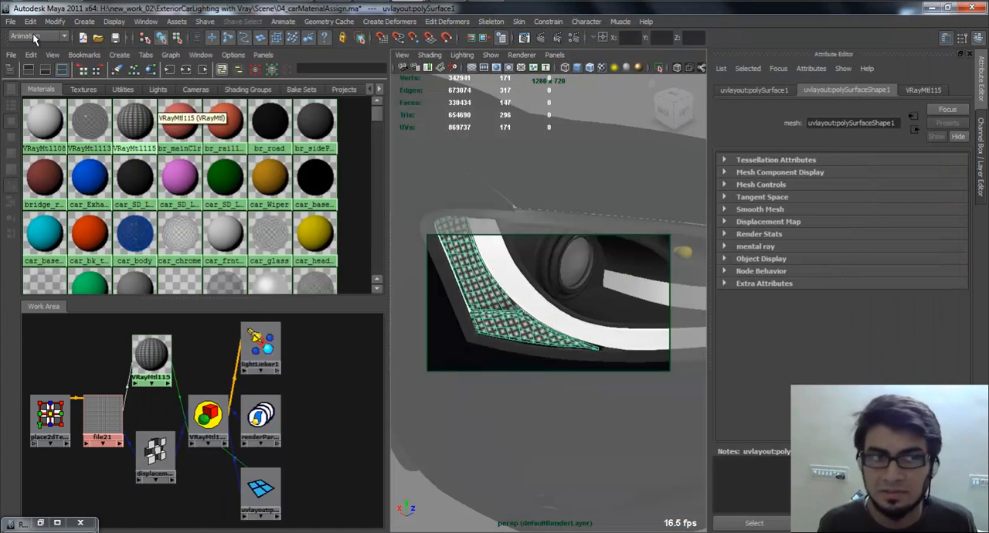
# Launch UVLayout again and load 01.obj from H:\new_work_02\ExteriorCarLighting with Vray\temp.
pyautogui.click(6, 2)
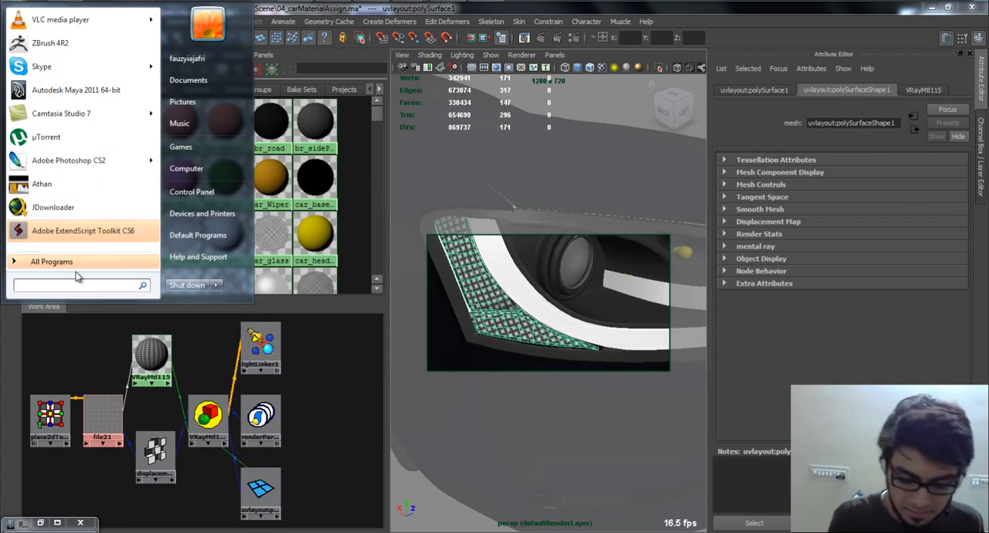
pyautogui.write('uv')
pyautogui.press('Return')
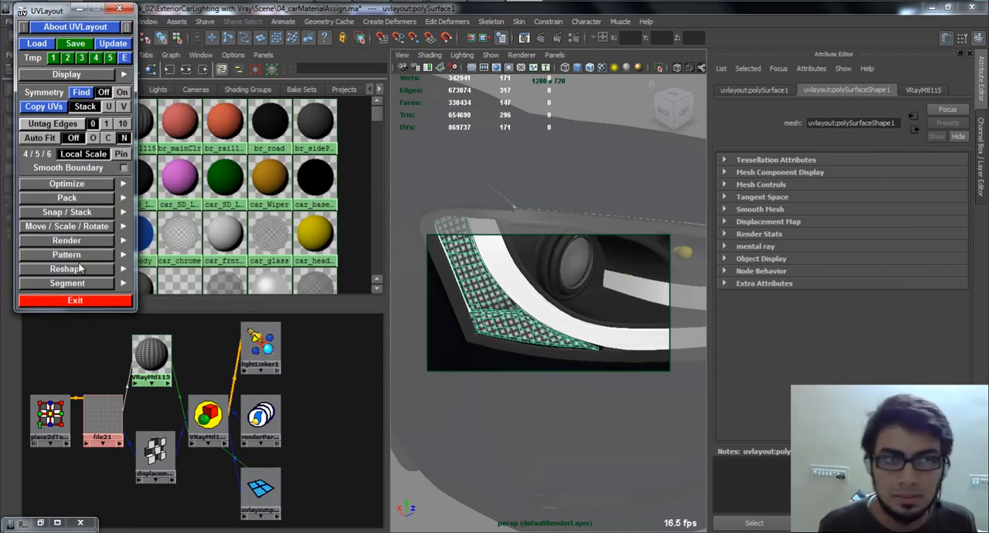
pyautogui.click(34, 46)
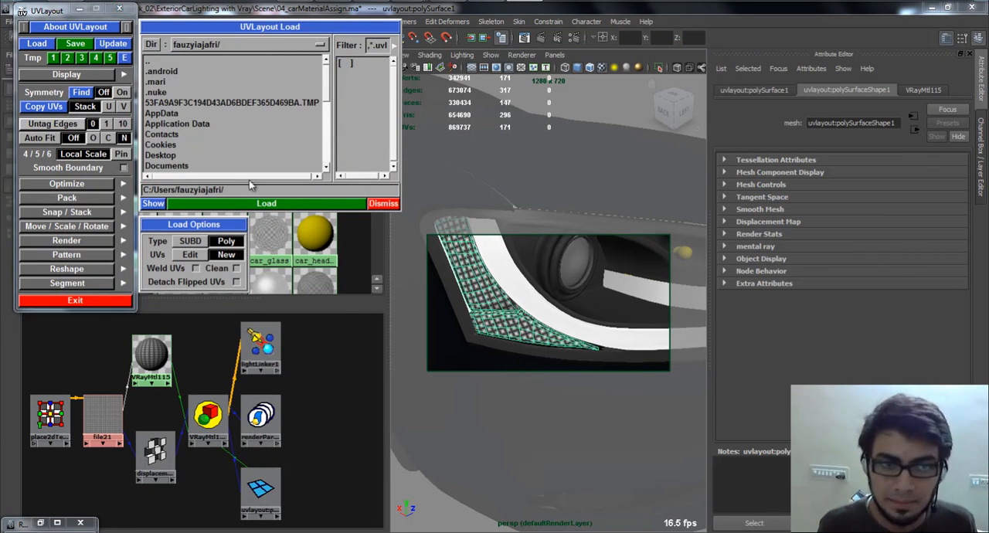
pyautogui.write('H:\\new_work_02\\ExteriorCarLighting with Vray\\temp')
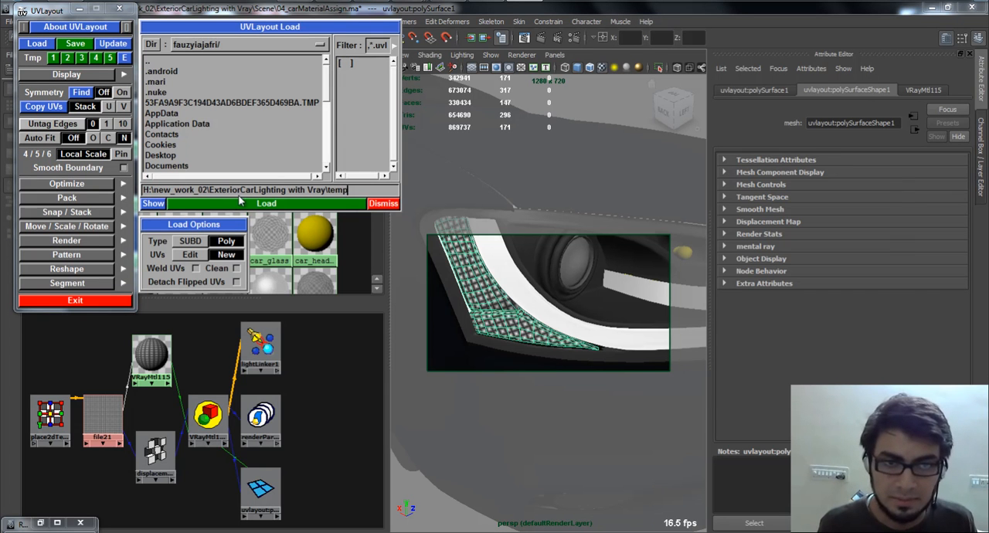
pyautogui.click(355, 203)
pyautogui.click(247, 75)
pyautogui.doubleClick(247, 77)
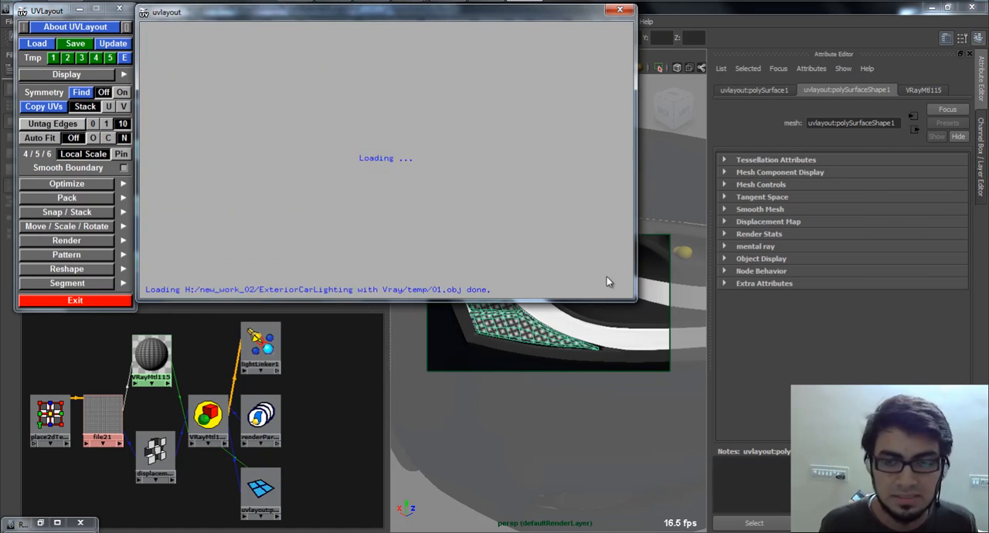
# Enlarge the model window and examine the loaded reflector mesh from several angles.
pyautogui.moveTo(633, 301); pyautogui.dragTo(933, 531)
pyautogui.moveTo(709, 245); pyautogui.dragTo(755, 223)
pyautogui.moveTo(755, 223); pyautogui.dragTo(498, 229, button='right')
pyautogui.moveTo(499, 229); pyautogui.dragTo(433, 315)
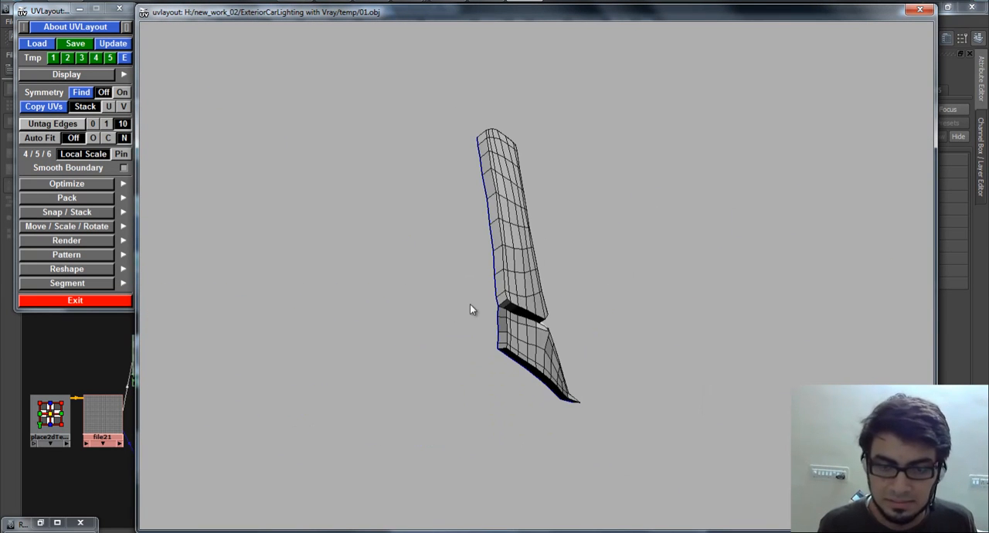
pyautogui.moveTo(454, 255); pyautogui.dragTo(474, 289)
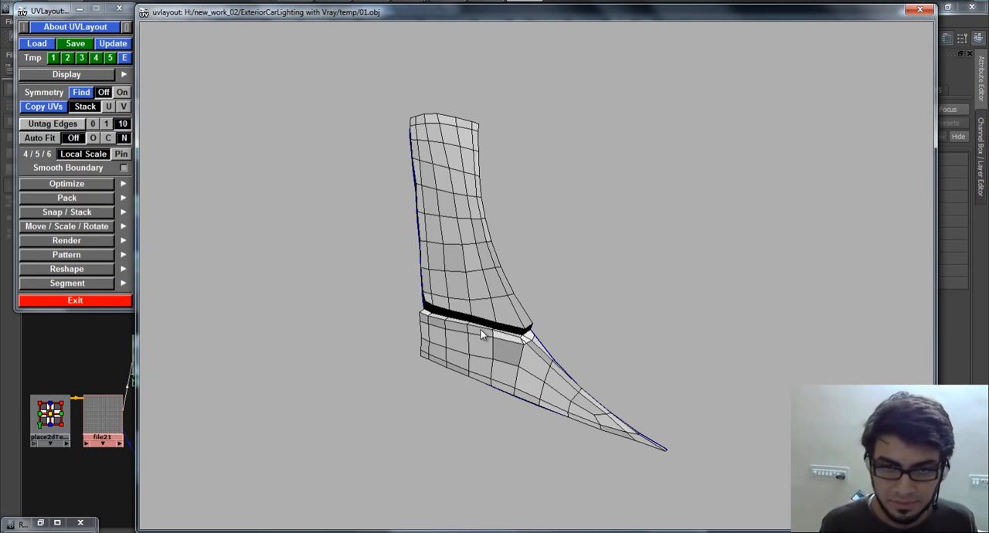
# Drop the reflector shell into UV space and flatten it with the boundary released.
pyautogui.press('3')
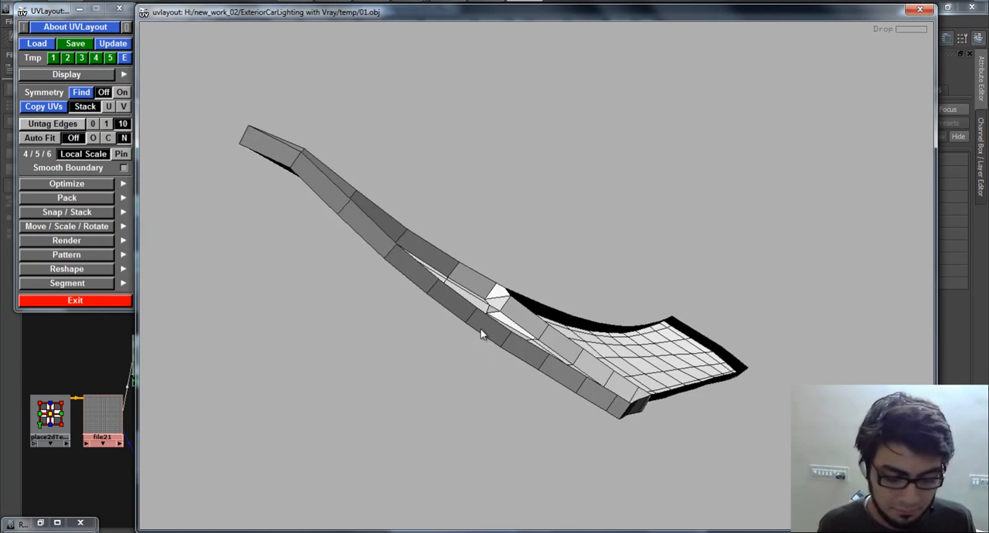
pyautogui.press('2')
pyautogui.moveTo(373, 213); pyautogui.dragTo(593, 360, button='right')
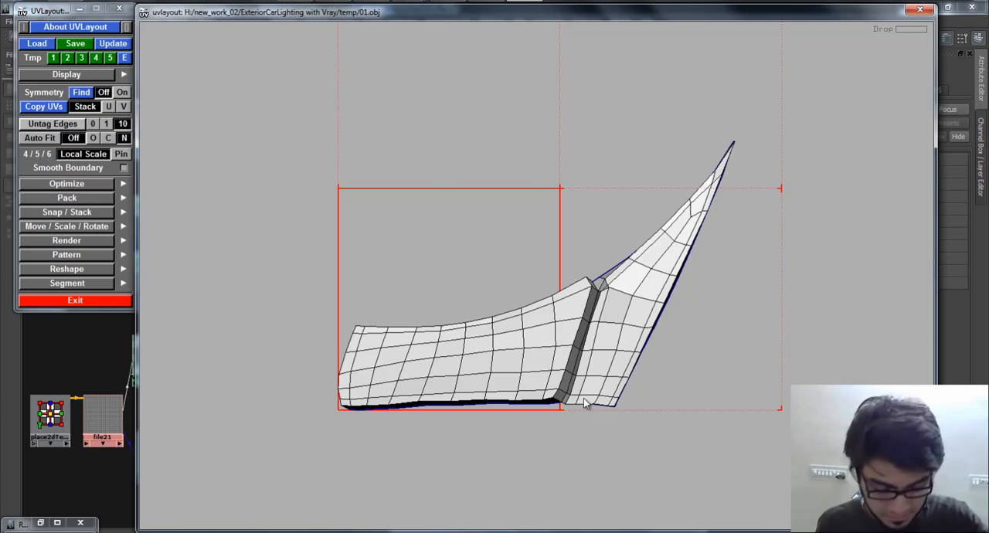
pyautogui.press('f')
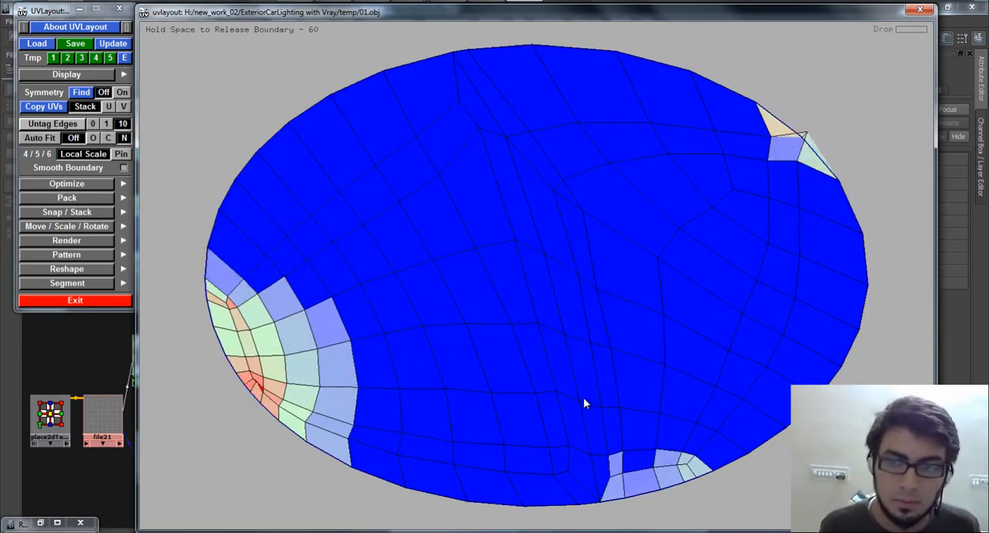
pyautogui.press('space')
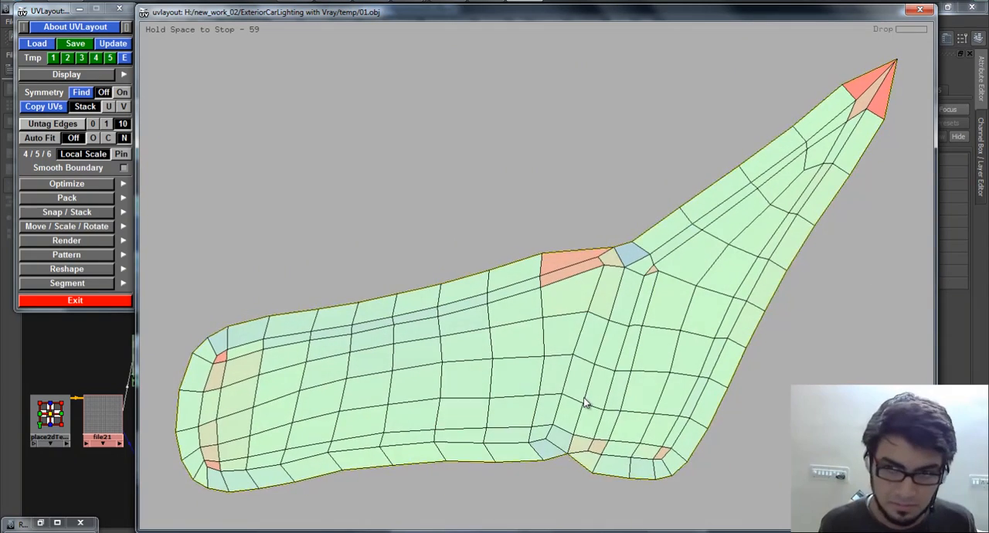
pyautogui.press('space')
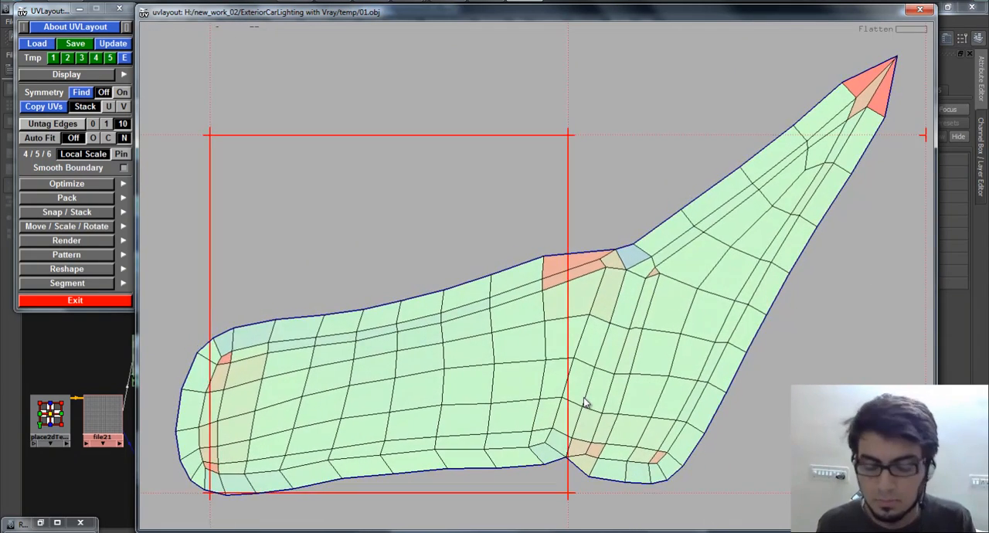
pyautogui.moveTo(584, 391); pyautogui.dragTo(580, 385, button='right')
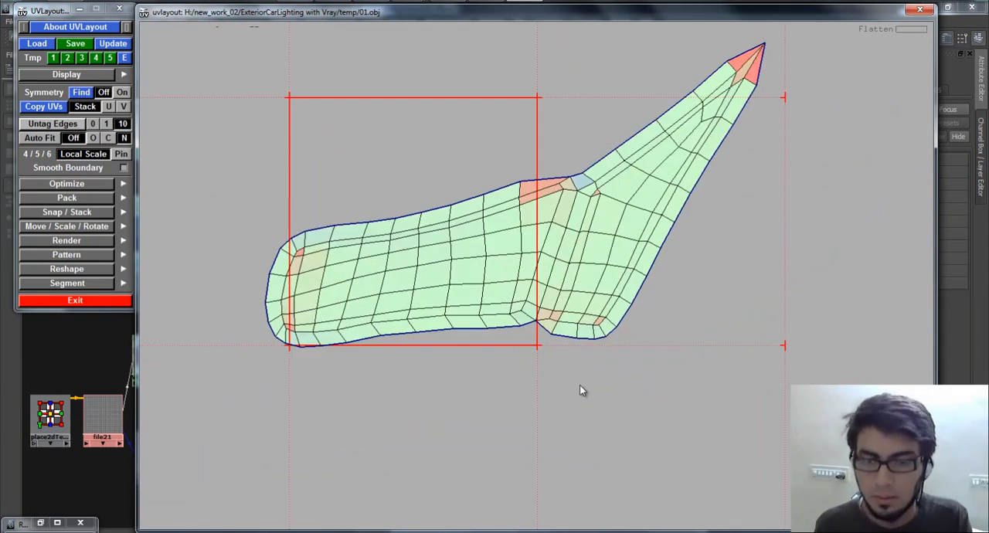
# Pack the flattened reflector shell so it fits inside the UV square.
pyautogui.press(']')
pyautogui.moveTo(596, 323); pyautogui.dragTo(643, 184, button='right')
pyautogui.moveTo(642, 185); pyautogui.dragTo(559, 344)
pyautogui.press(']')
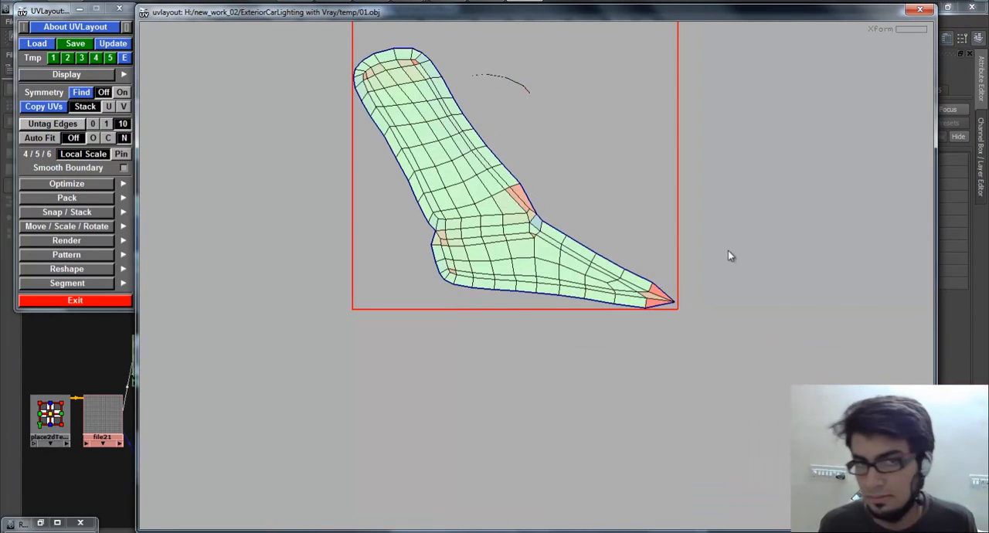
pyautogui.moveTo(465, 273); pyautogui.dragTo(451, 303, button='middle')
pyautogui.moveTo(407, 214); pyautogui.dragTo(369, 363, button='middle')
pyautogui.moveTo(438, 294); pyautogui.dragTo(439, 265, button='middle')
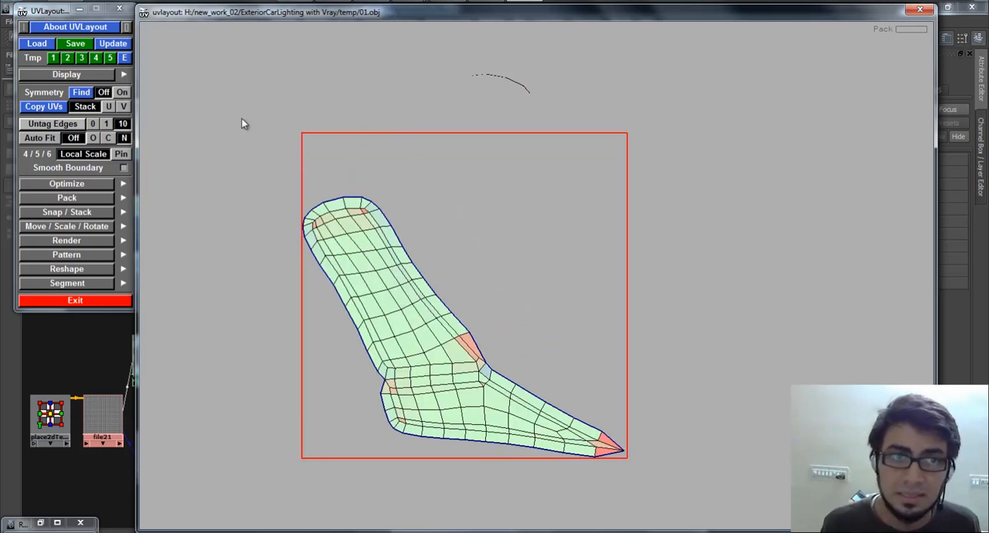
# Review the update dialog for 01.obj, dismiss it and switch back to Maya.
pyautogui.click(116, 45)
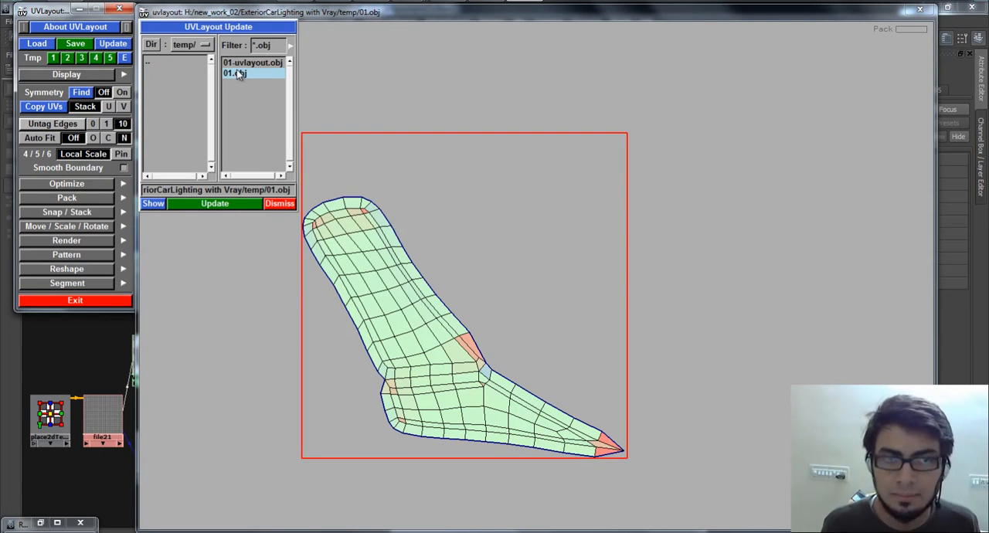
pyautogui.click(292, 205)
pyautogui.click(403, 3)
pyautogui.click(447, 65)
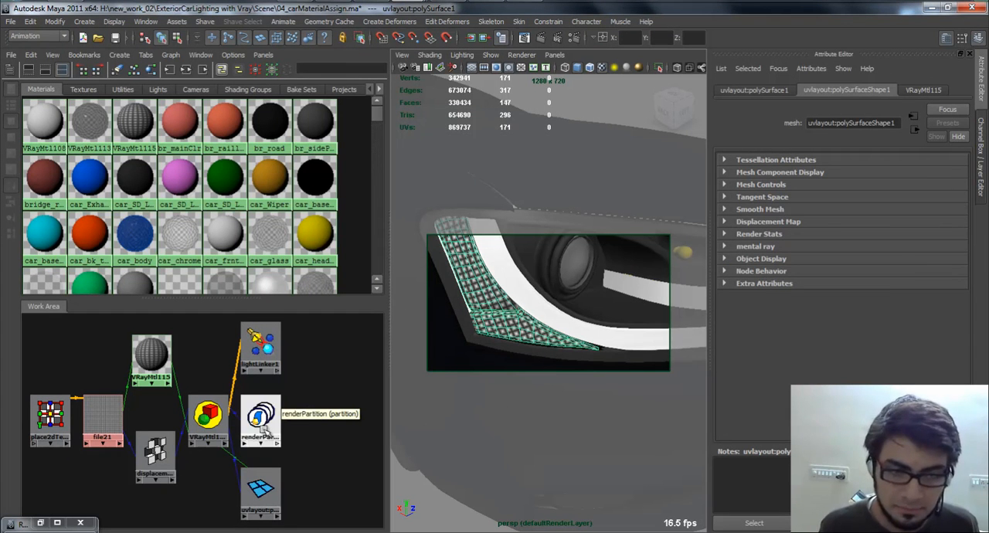
# Examine the headlight's reflector mesh in the perspective view and review the attribute options available for its shape node.
pyautogui.click(315, 393)
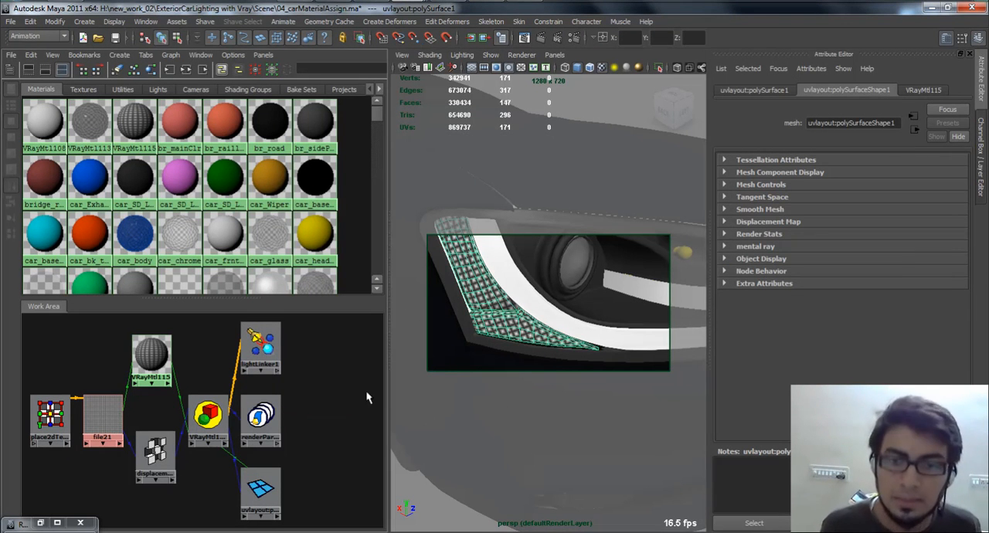
pyautogui.click(474, 319)
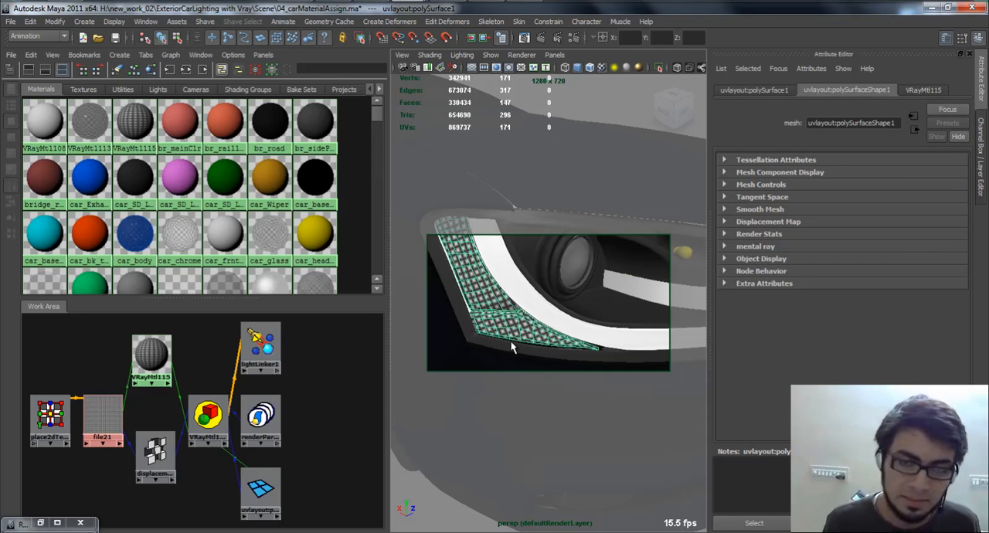
pyautogui.keyDown('alt'); pyautogui.moveTo(523, 331); pyautogui.dragTo(494, 267); pyautogui.keyUp('alt')
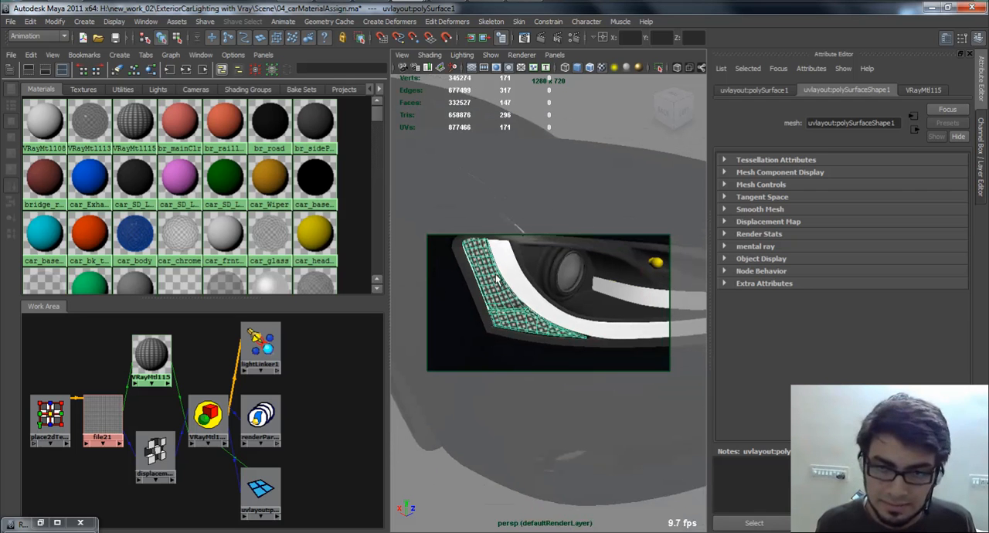
pyautogui.keyDown('alt'); pyautogui.moveTo(500, 314); pyautogui.dragTo(484, 328); pyautogui.keyUp('alt')
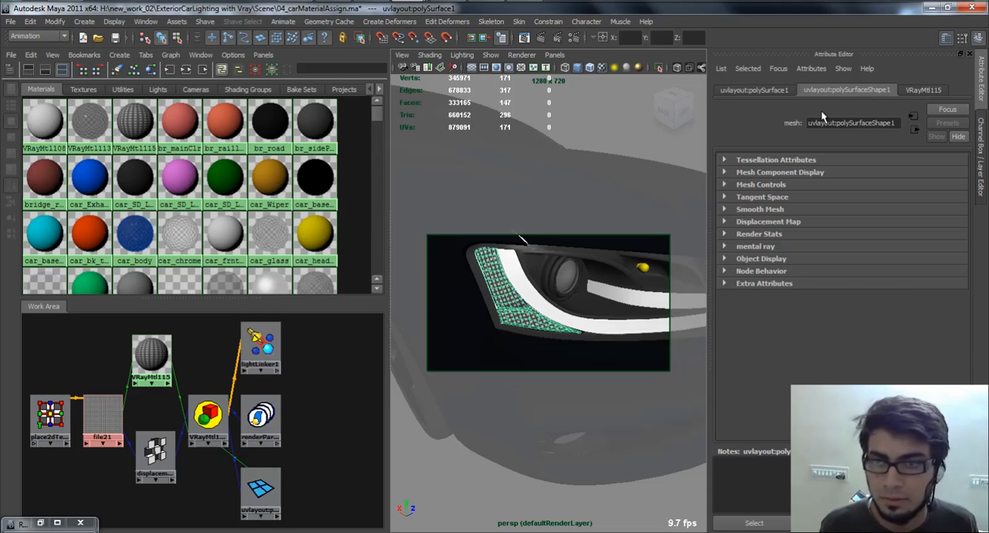
pyautogui.click(811, 69)
pyautogui.click(893, 63)
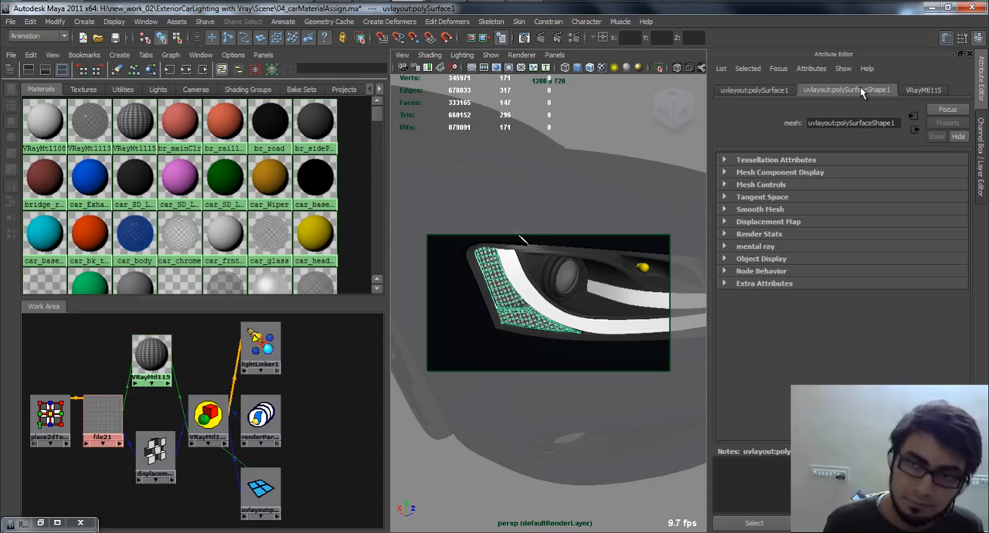
pyautogui.click(812, 69)
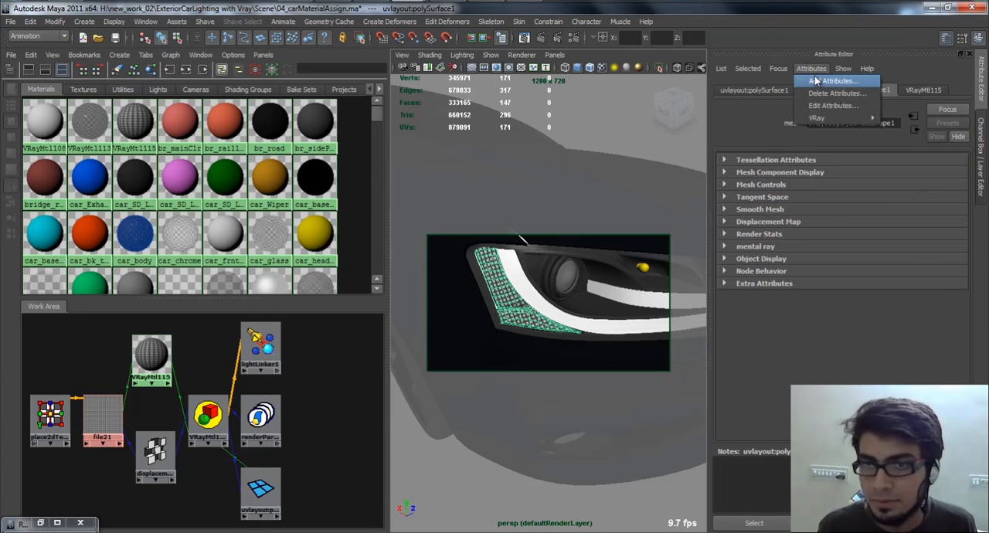
pyautogui.click(781, 133)
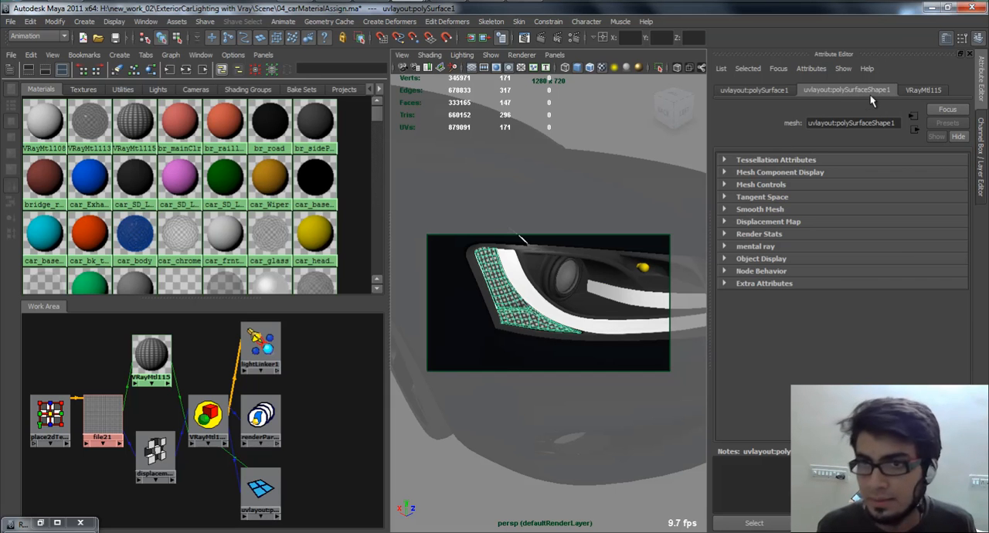
# Add the V-Ray Subdivision, Subdivision and Displacement Quality, and Displacement control attributes to the reflector mesh and expand its extra V-Ray settings.
pyautogui.click(841, 70)
pyautogui.moveTo(817, 118)
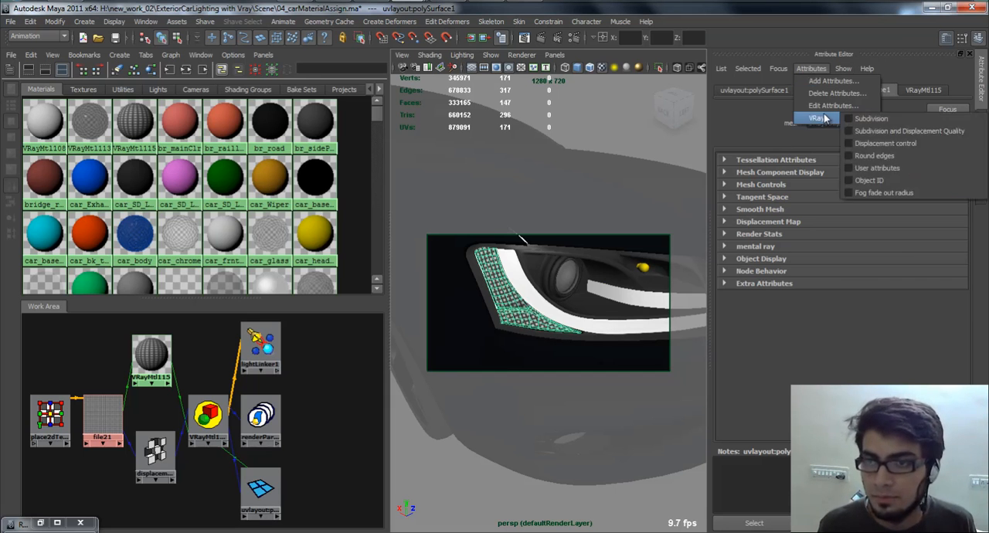
pyautogui.click(872, 119)
pyautogui.click(811, 69)
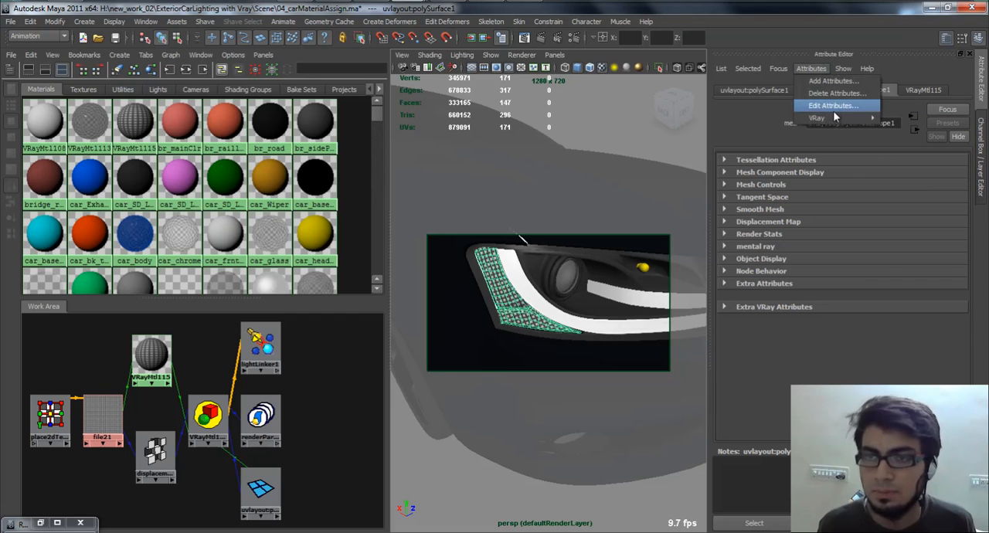
pyautogui.moveTo(834, 123)
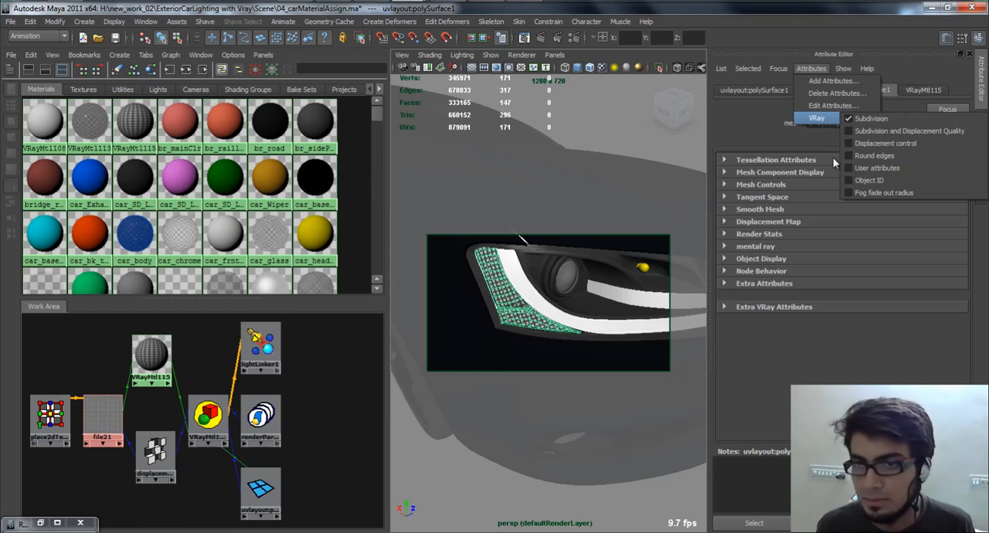
pyautogui.click(889, 133)
pyautogui.click(811, 68)
pyautogui.moveTo(819, 119)
pyautogui.click(883, 143)
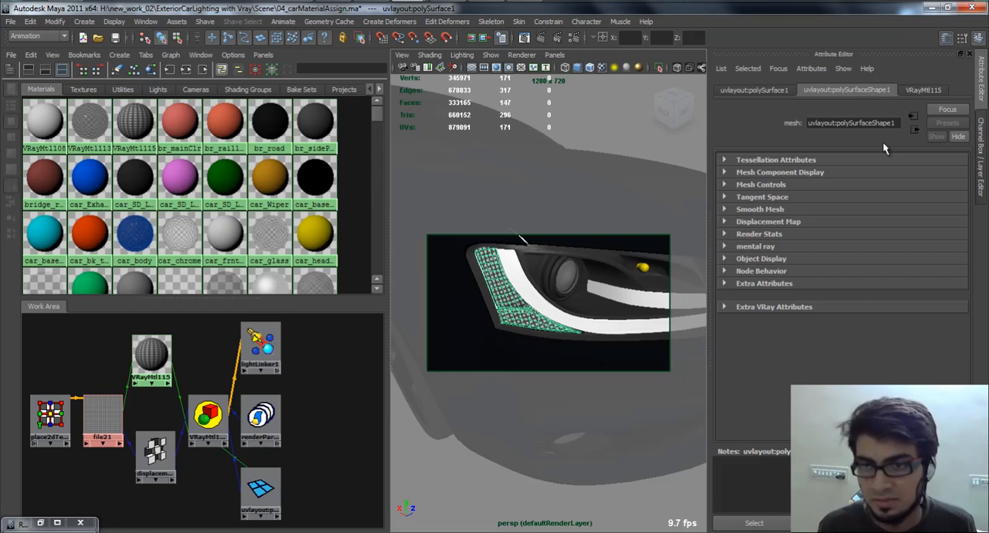
pyautogui.click(844, 307)
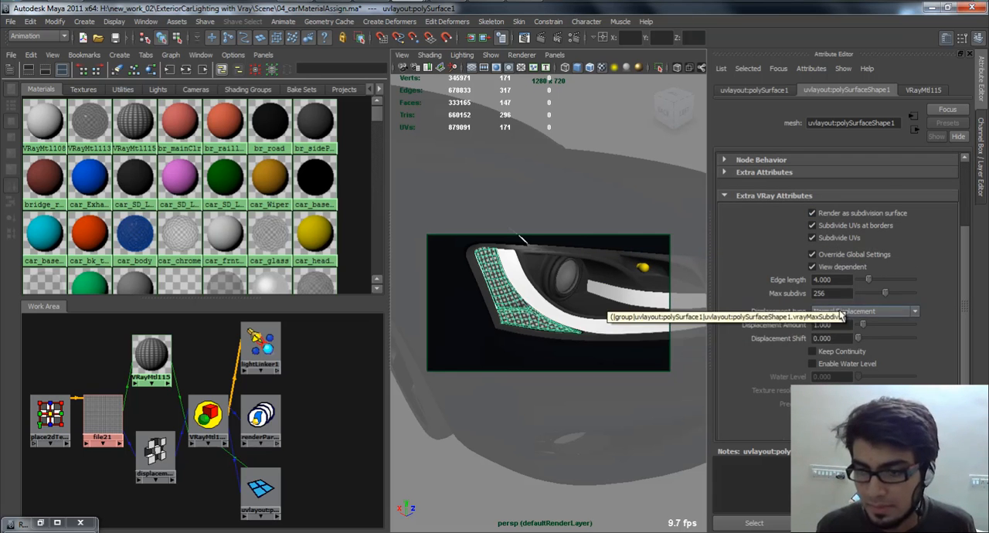
pyautogui.scroll(-3, 835, 359)
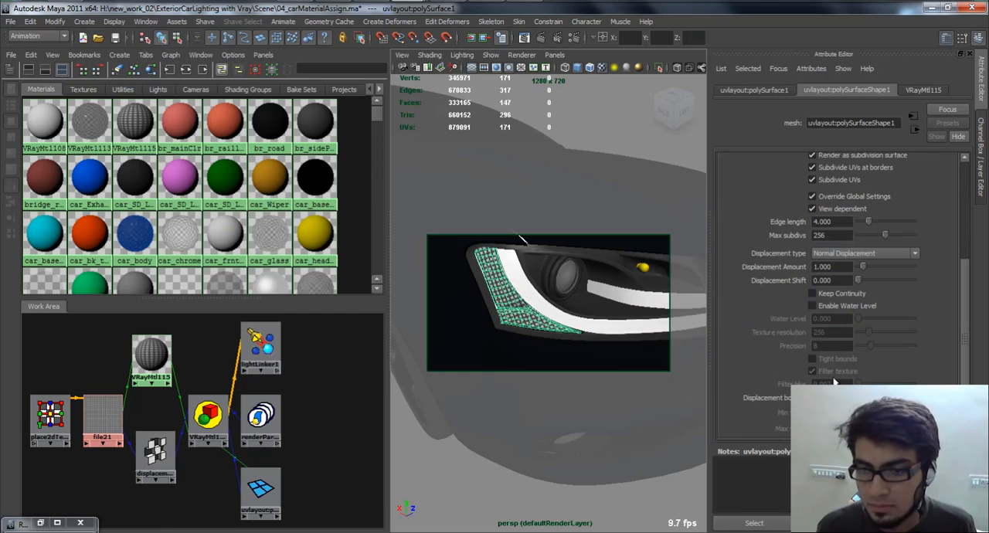
# Remove the V-Ray Displacement control and Subdivision and Displacement Quality attributes from the reflector mesh.
pyautogui.click(811, 68)
pyautogui.moveTo(826, 119)
pyautogui.click(884, 143)
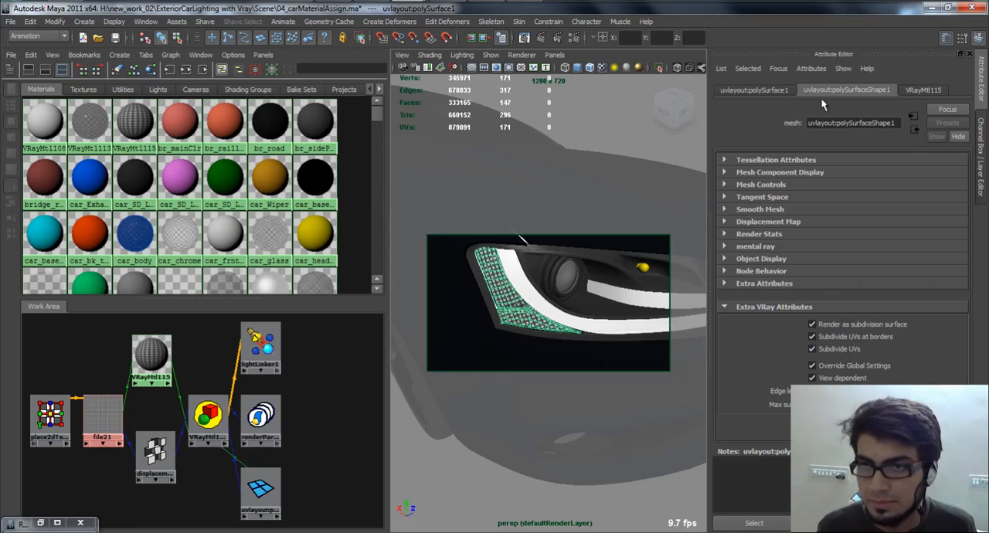
pyautogui.click(812, 68)
pyautogui.moveTo(822, 116)
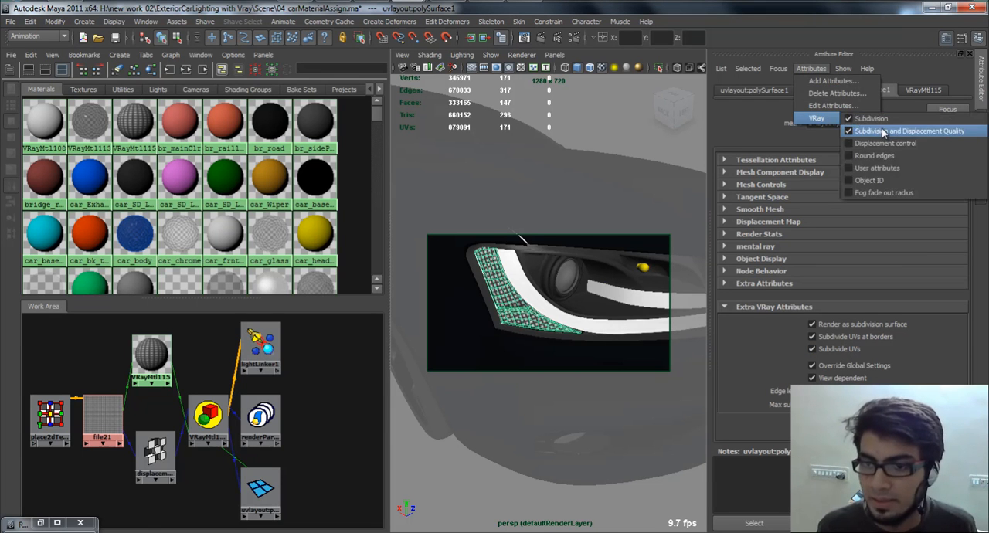
pyautogui.click(881, 125)
pyautogui.click(821, 68)
pyautogui.click(841, 110)
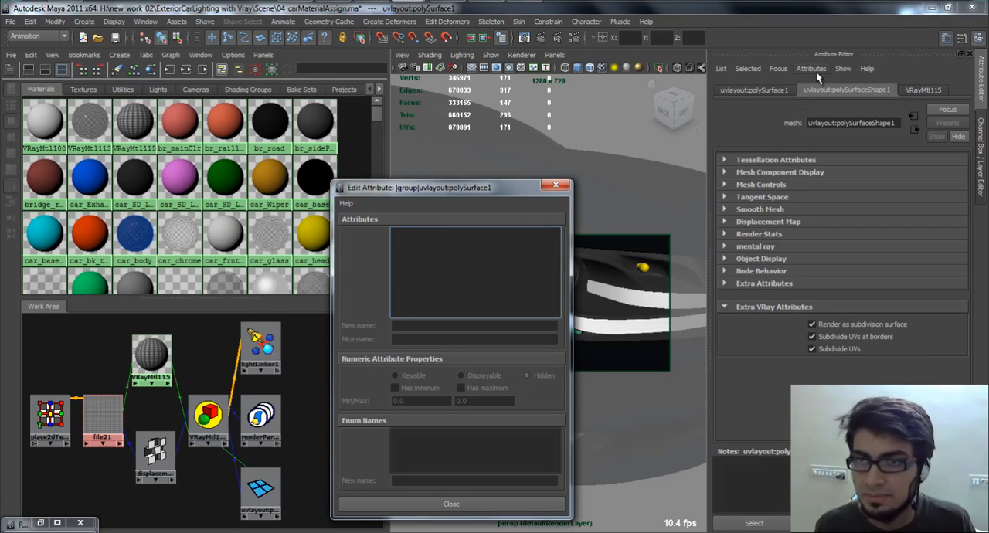
pyautogui.click(816, 70)
pyautogui.click(866, 123)
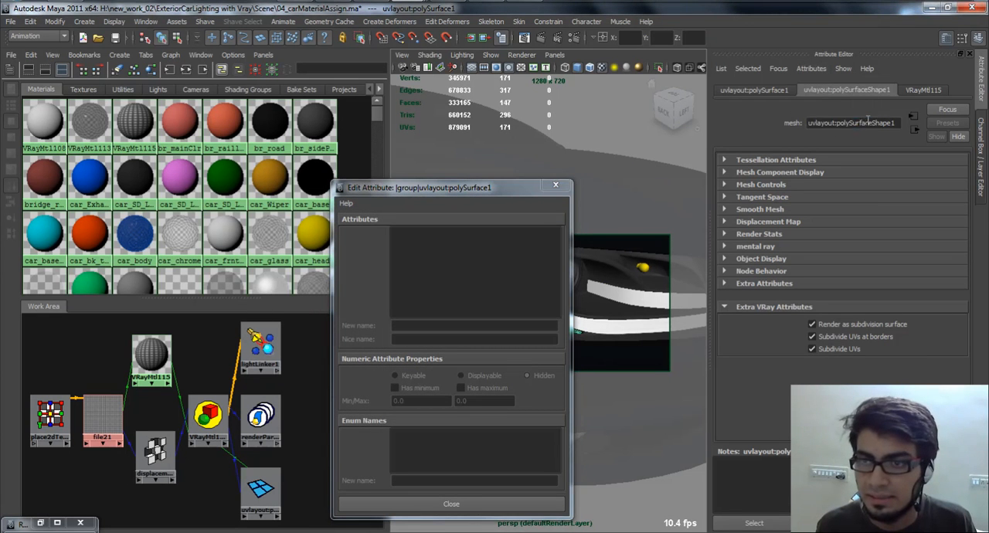
# Add V-Ray Subdivision and Displacement Quality back to the reflector mesh and remove its plain Subdivision attribute.
pyautogui.click(811, 69)
pyautogui.moveTo(838, 117)
pyautogui.click(905, 130)
pyautogui.click(811, 68)
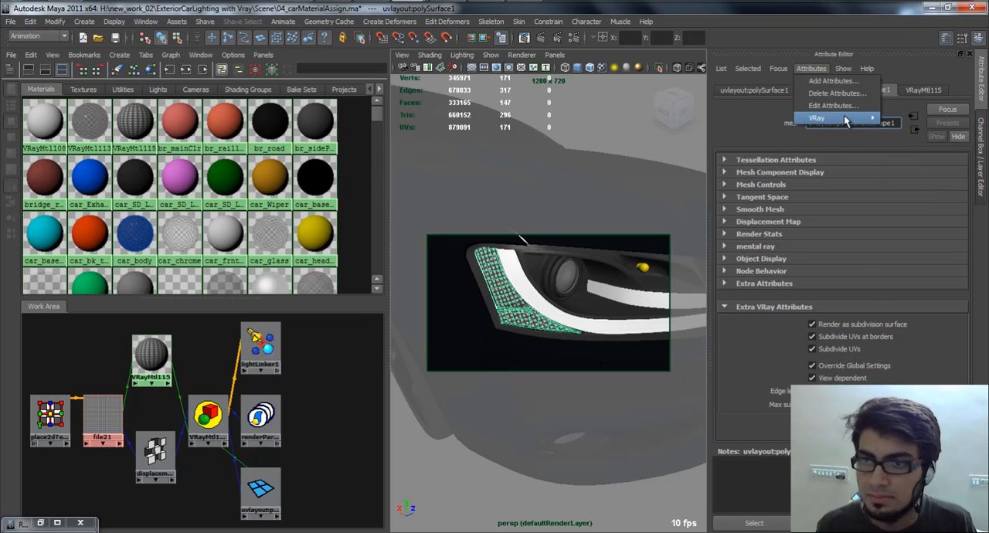
pyautogui.click(822, 70)
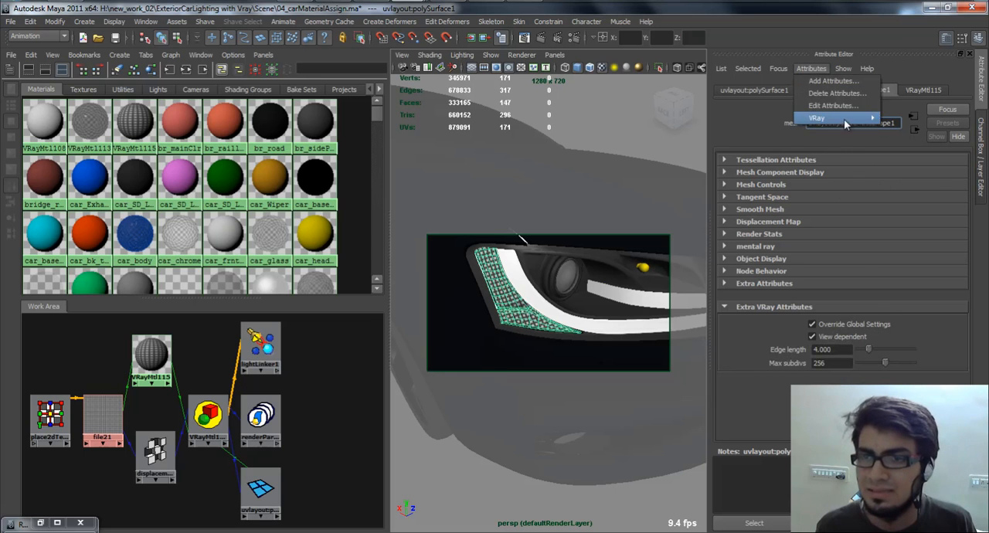
# Add the V-Ray Displacement control attribute back to the reflector mesh.
pyautogui.moveTo(819, 117)
pyautogui.click(908, 142)
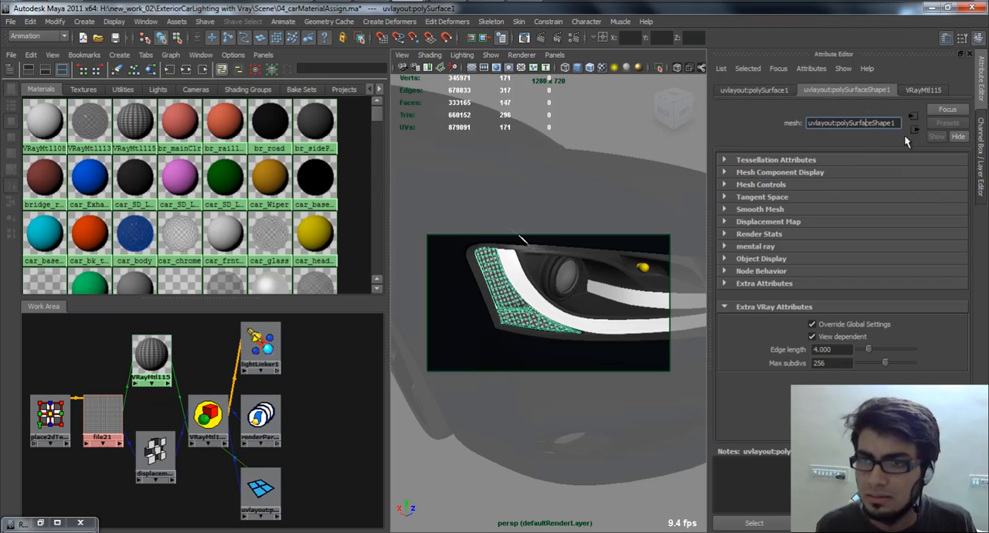
pyautogui.click(811, 69)
pyautogui.moveTo(819, 117)
pyautogui.click(908, 119)
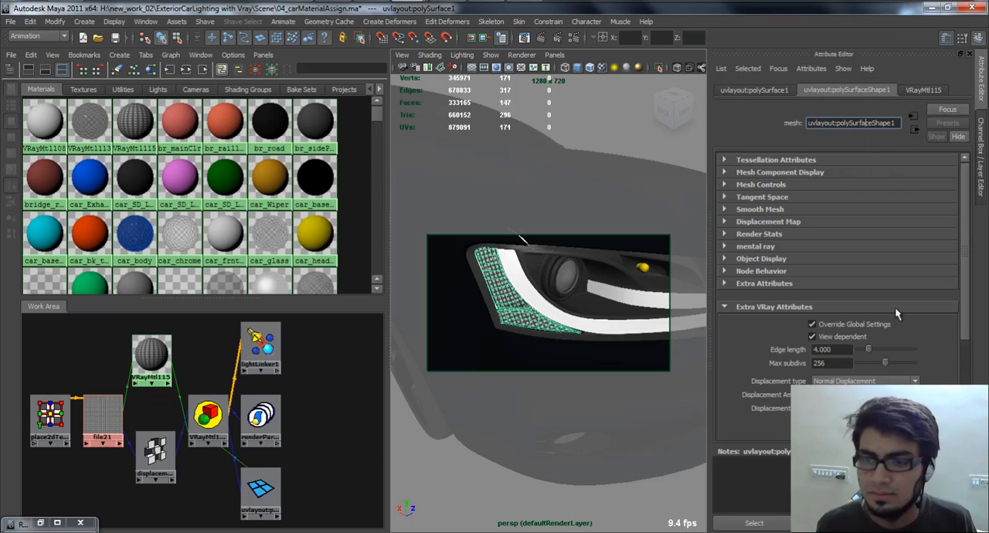
# Enable Water Level and Keep Continuity in the reflector mesh's V-Ray displacement settings.
pyautogui.scroll(-3, 961, 363)
pyautogui.scroll(-2, 961, 363)
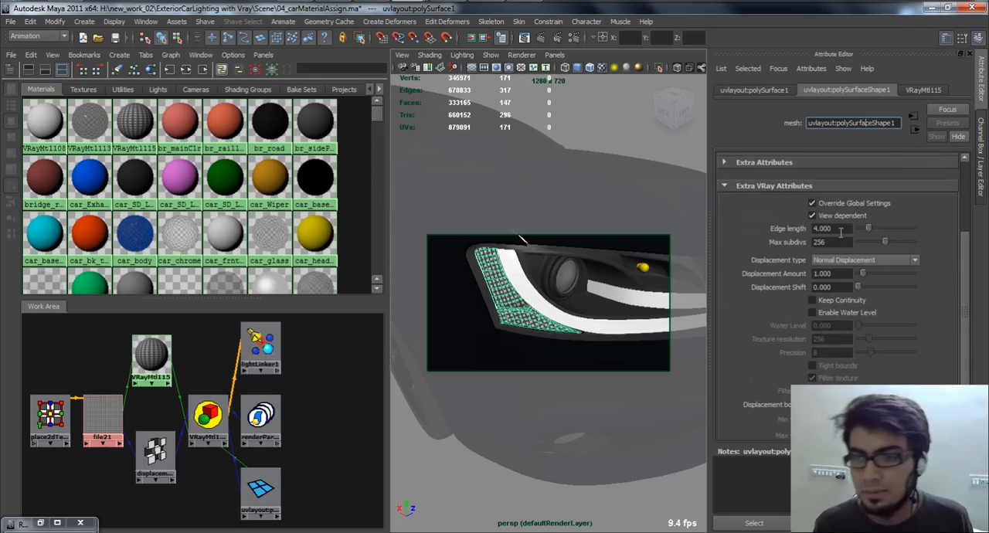
pyautogui.click(865, 313)
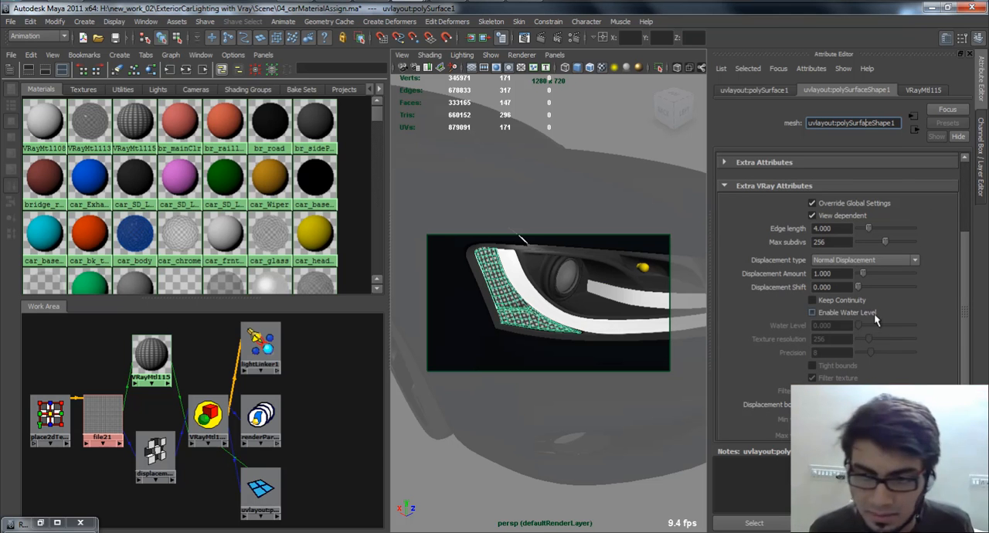
pyautogui.click(852, 301)
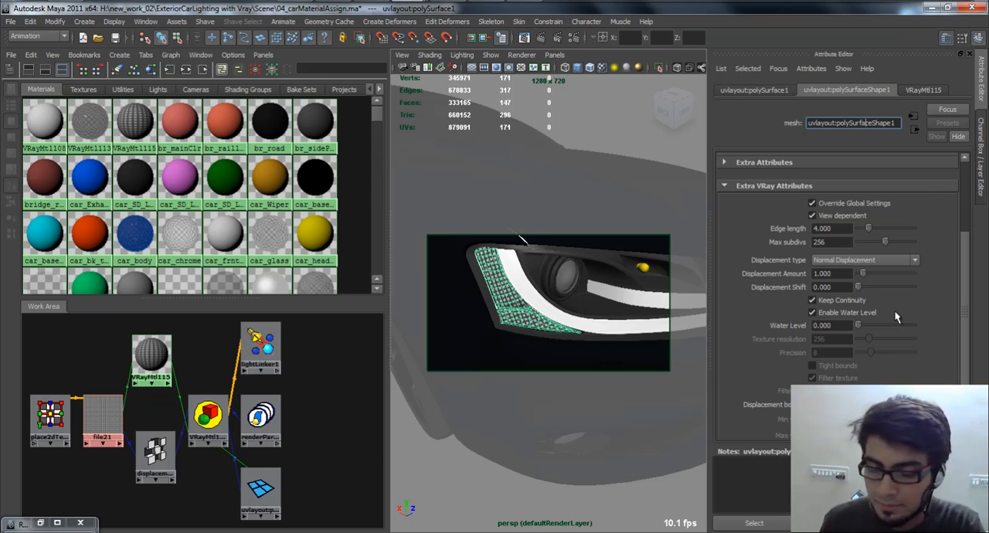
pyautogui.click(848, 326)
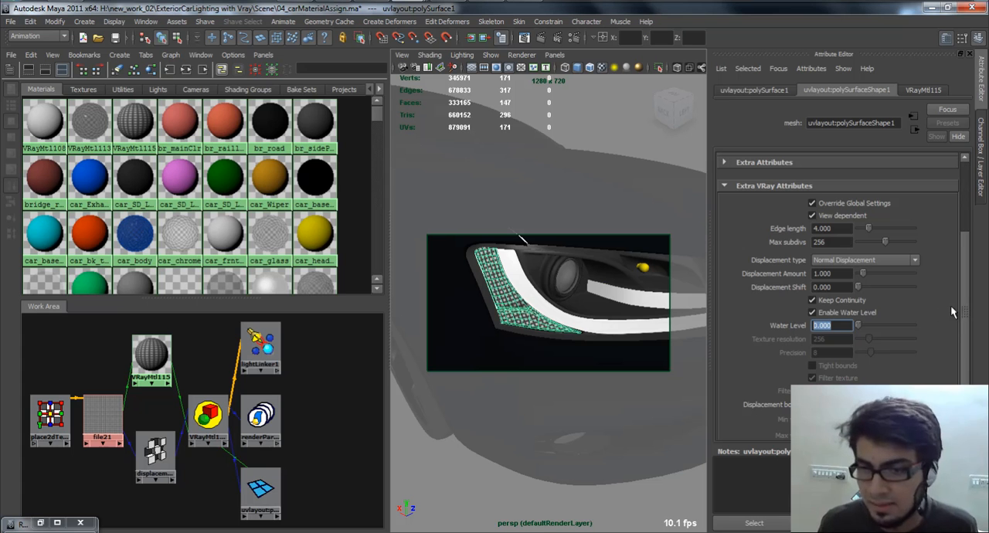
# Render the headlight in V-Ray and bring up the frame buffer to check the displacement.
pyautogui.click(838, 274)
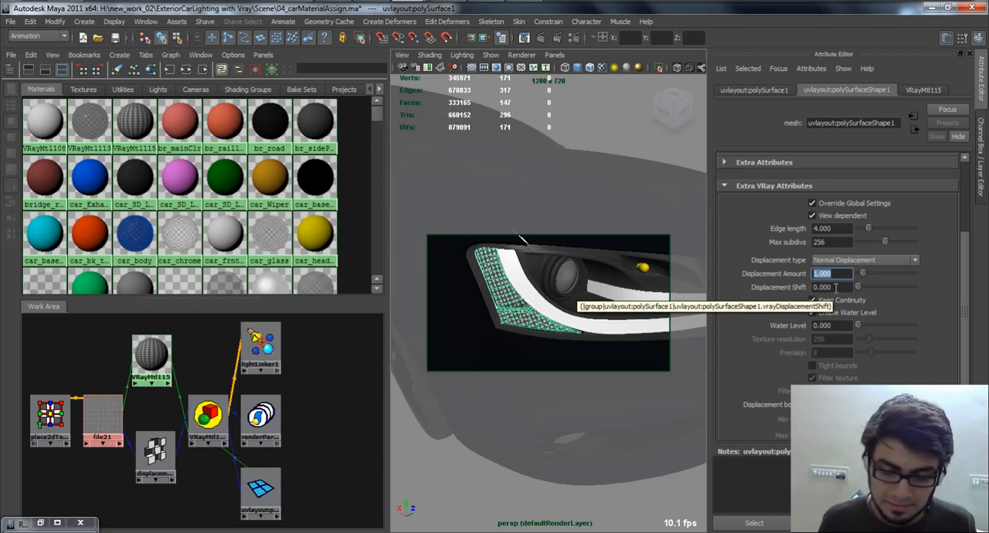
pyautogui.click(545, 37)
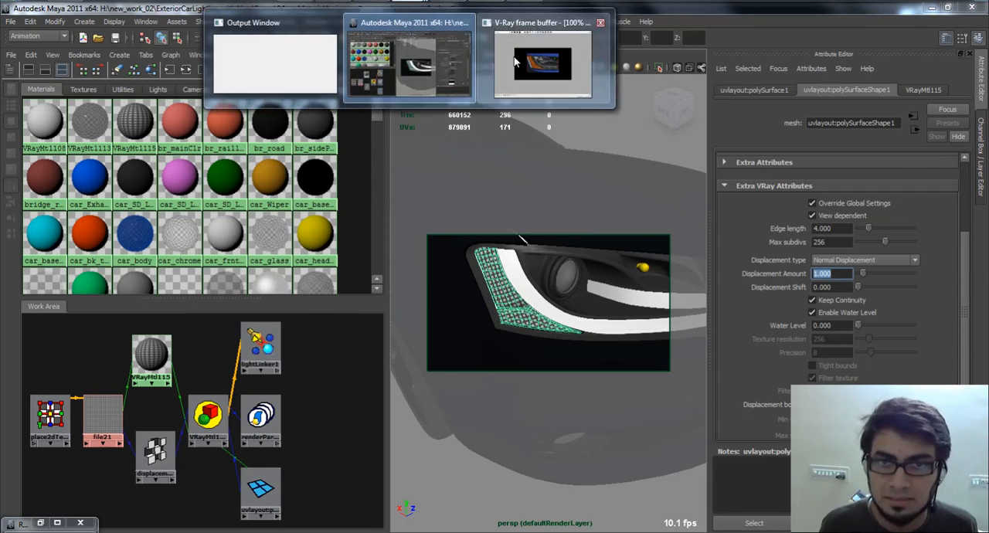
pyautogui.click(564, 57)
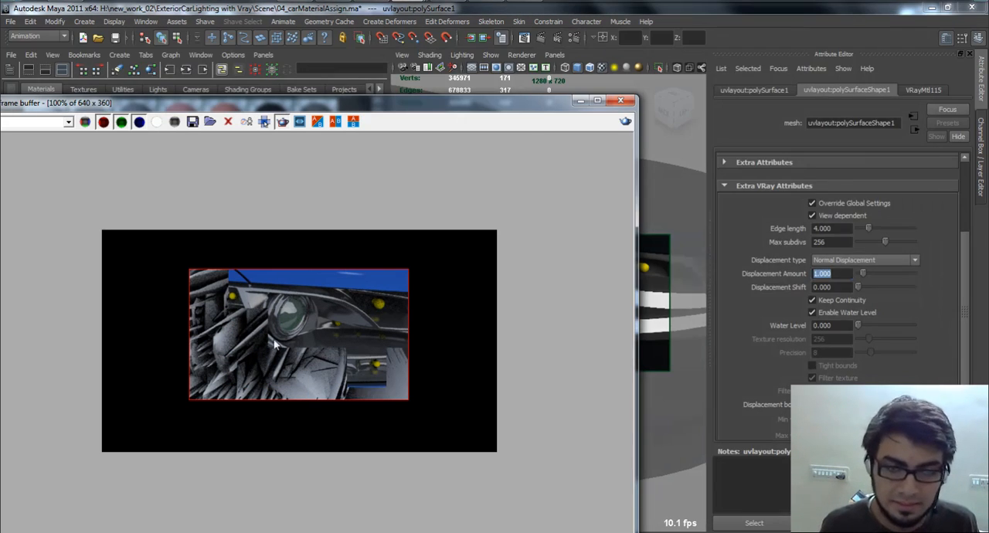
# Set the reflector's Displacement Amount to 0.5 and re-render the headlight.
pyautogui.click(730, 307)
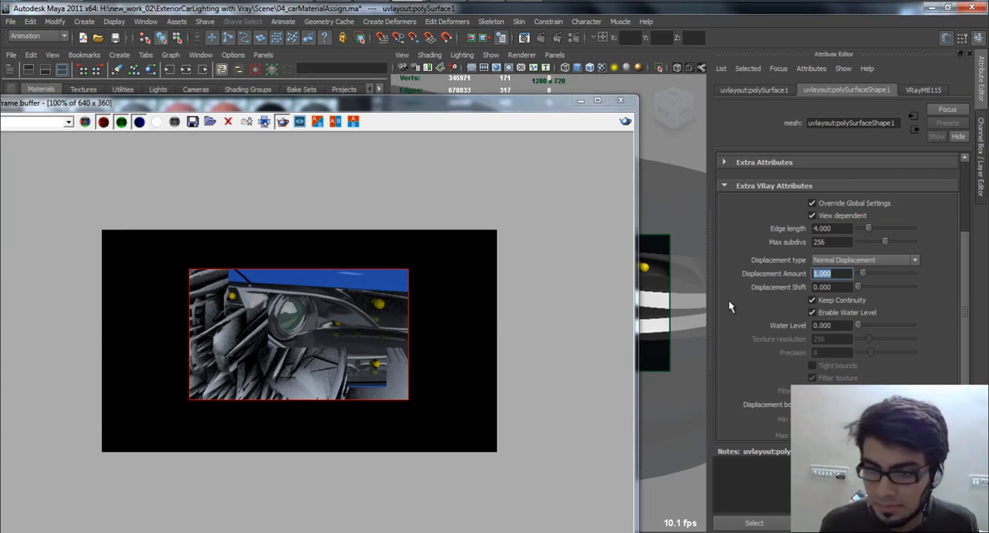
pyautogui.write('.5')
pyautogui.press('Return')
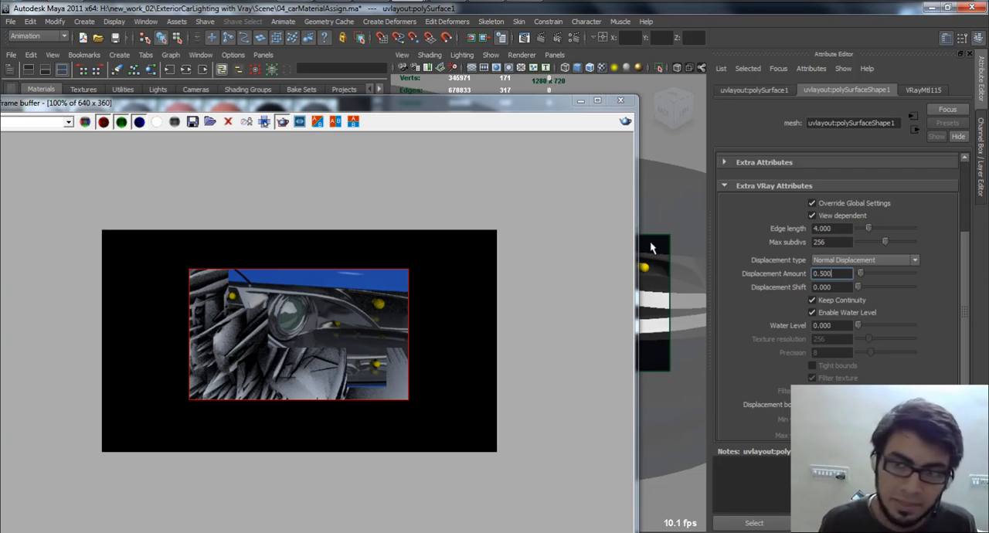
pyautogui.click(566, 184)
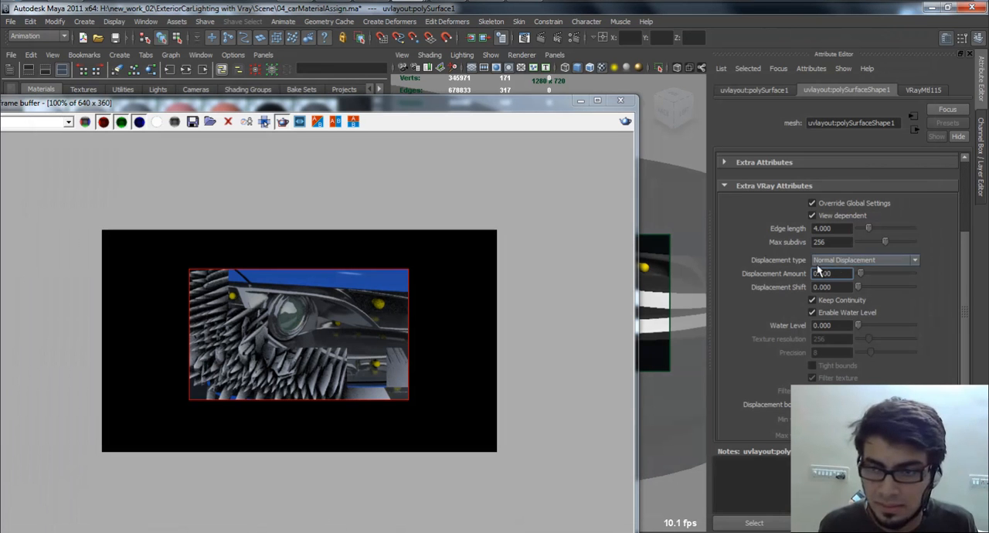
# Set the reflector's Displacement Amount to 0.025 and re-render the headlight to inspect the reflector up close.
pyautogui.write('0.025')
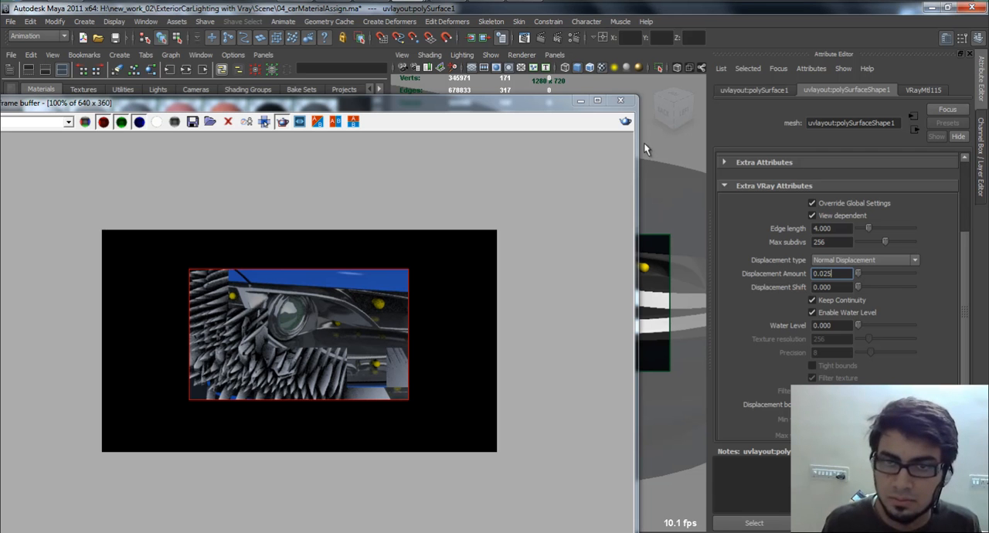
pyautogui.click(623, 124)
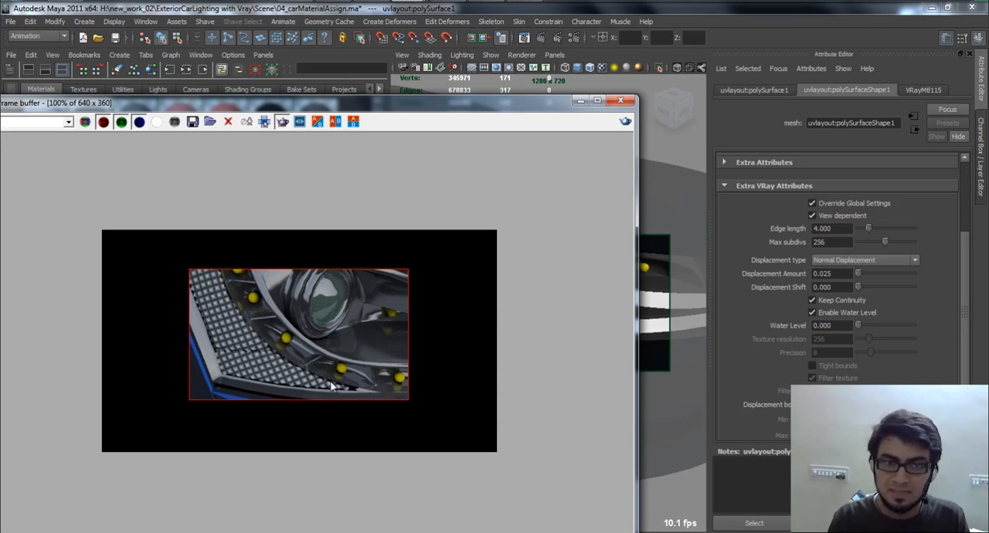
pyautogui.scroll(6, 368, 390)
pyautogui.scroll(-4, 438, 322)
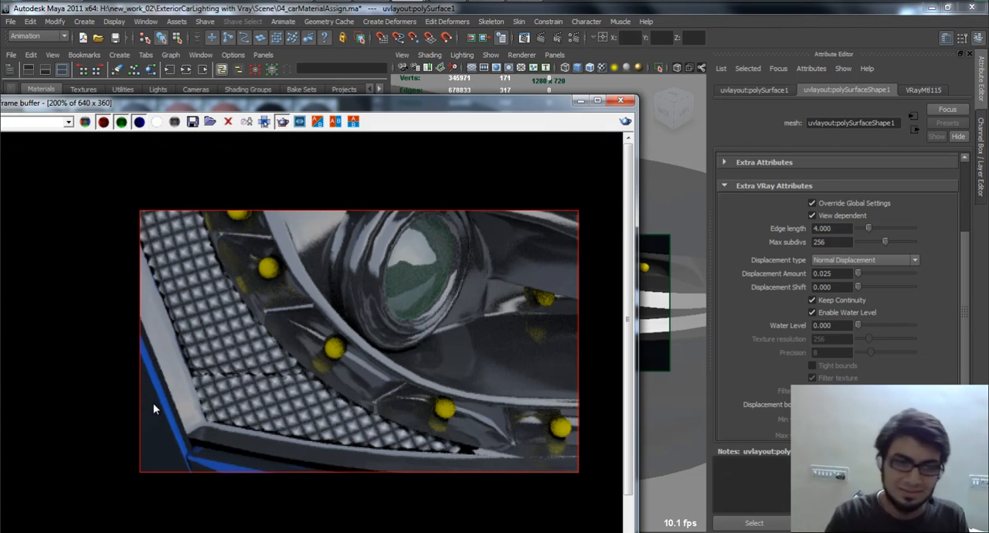
pyautogui.moveTo(565, 109); pyautogui.dragTo(592, 532)
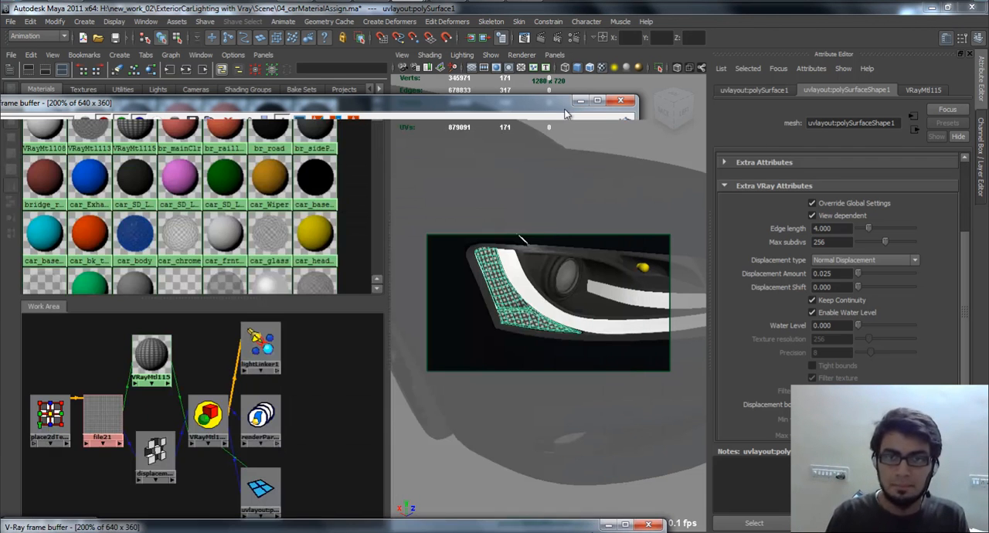
# Break the file21 texture connection from the Diffuse Color of the reflector's VRayMtl115 material.
pyautogui.click(151, 354)
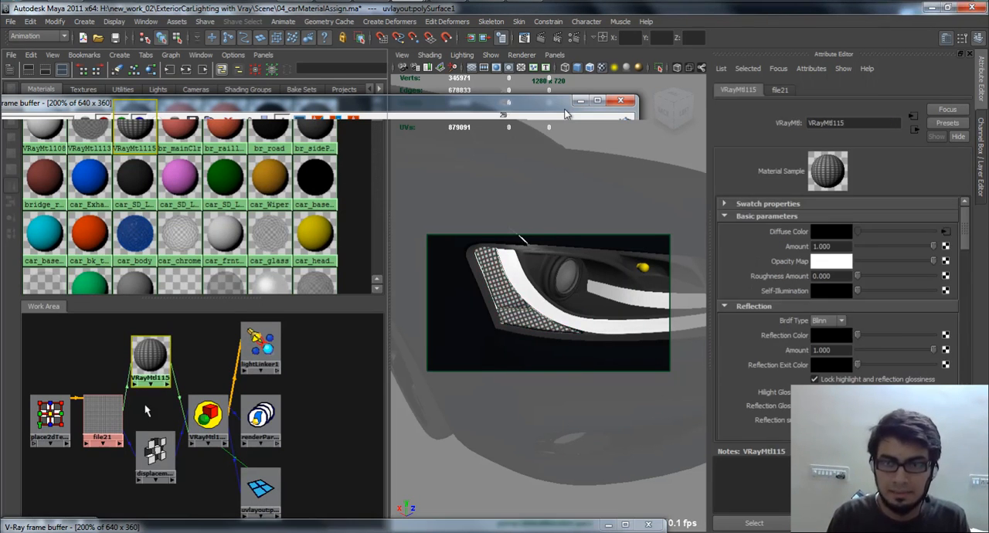
pyautogui.rightClick(770, 229)
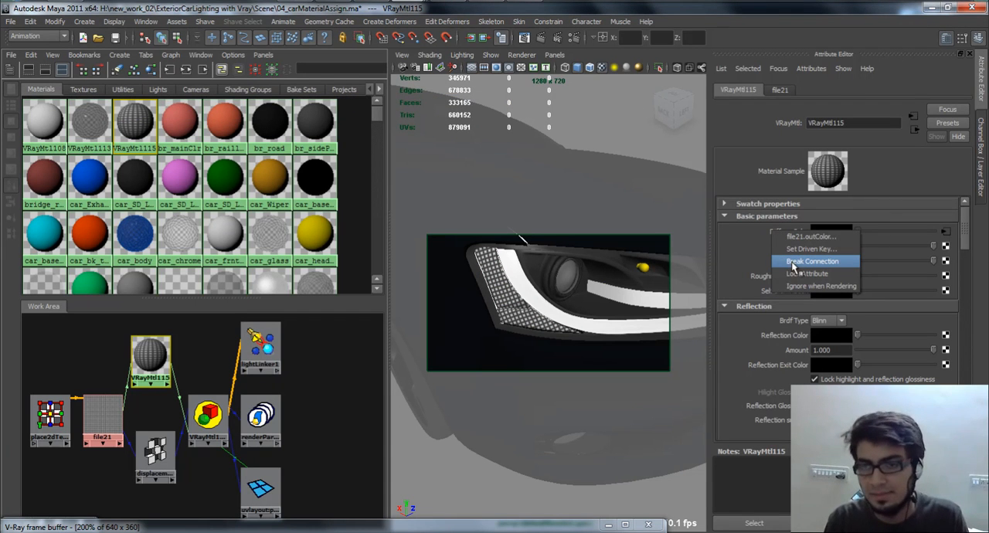
pyautogui.click(793, 263)
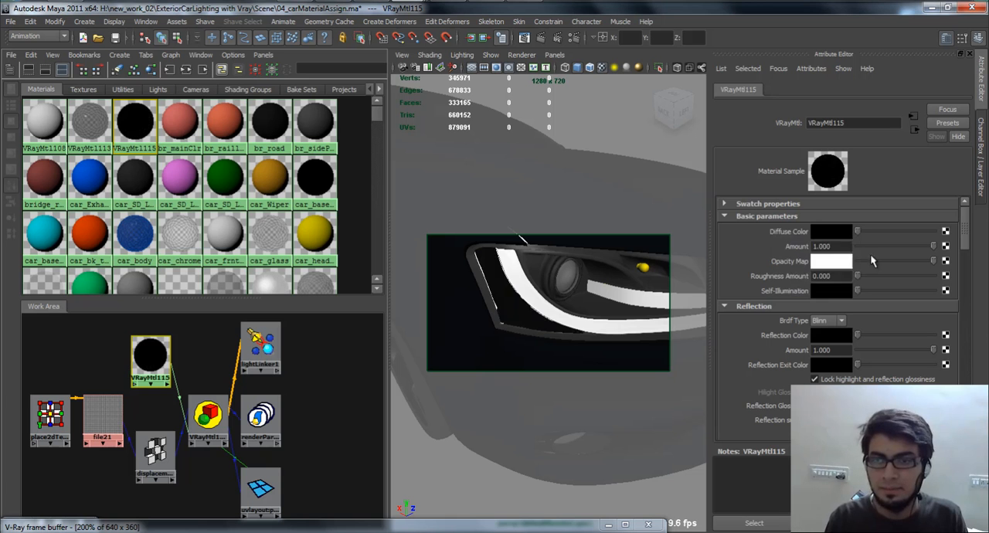
# Set VRayMtl115's Diffuse Color to the orange stored in the color history and re-render the headlight in the V-Ray frame buffer.
pyautogui.click(841, 232)
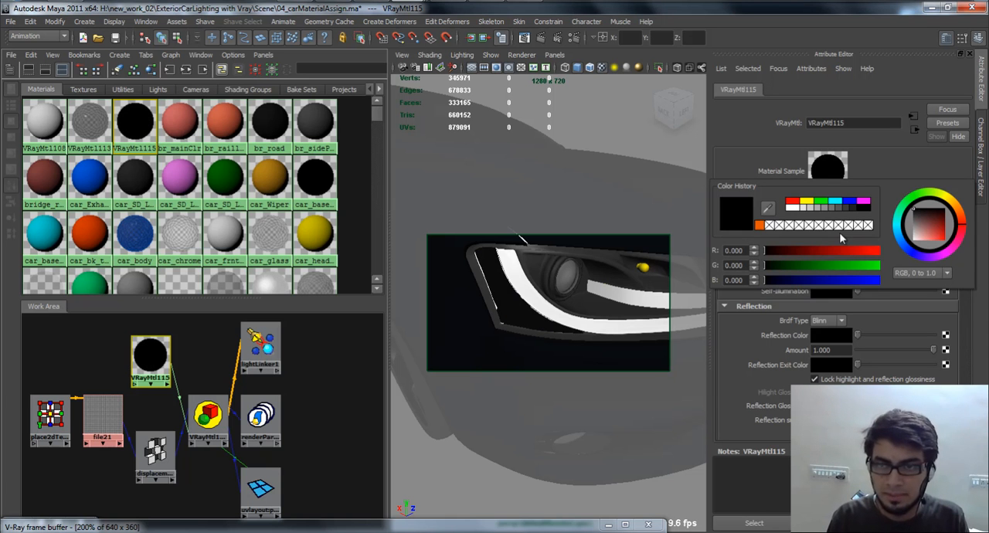
pyautogui.click(767, 225)
pyautogui.click(69, 527)
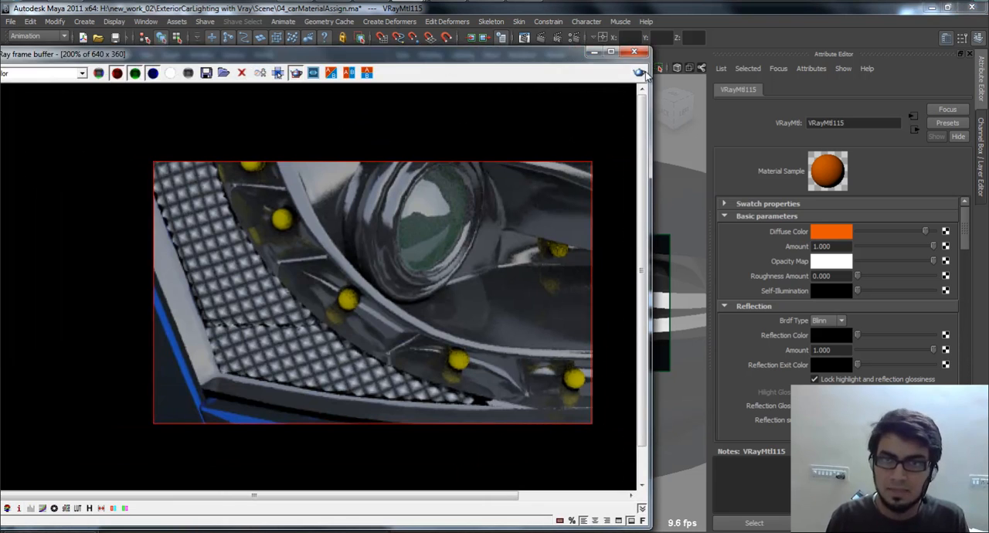
pyautogui.click(641, 72)
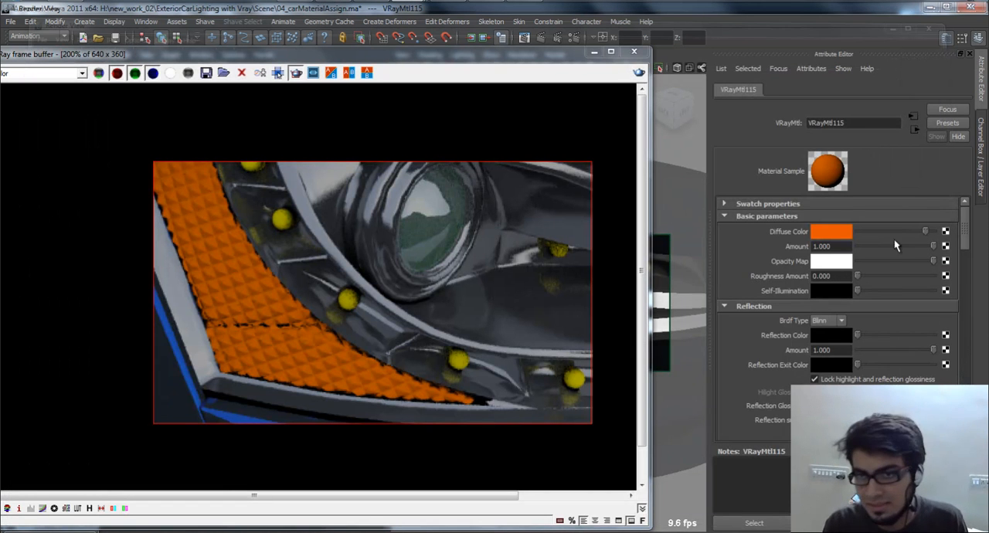
# Raise VRayMtl115's Reflection Color to a medium grey and re-render the headlight.
pyautogui.moveTo(857, 335); pyautogui.dragTo(889, 335)
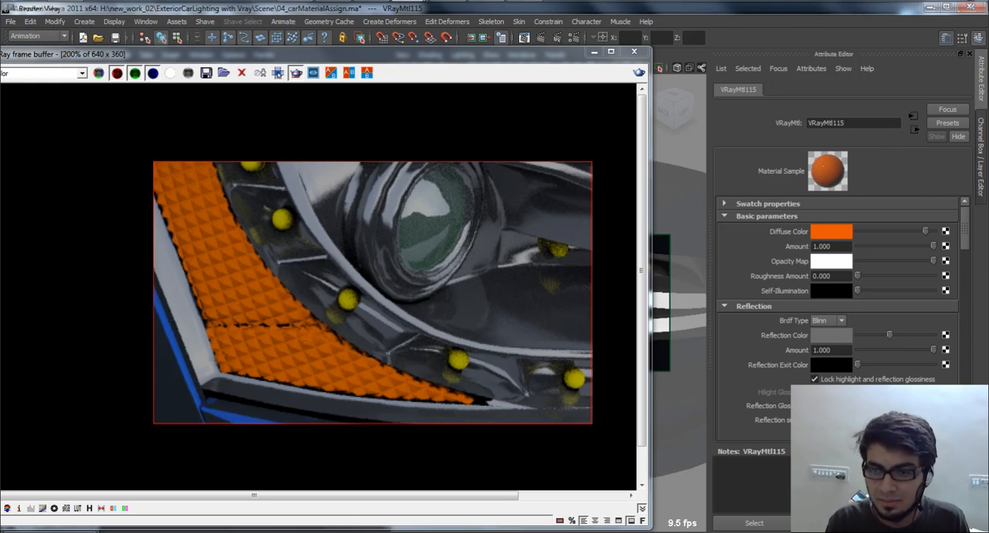
pyautogui.scroll(-3, 884, 379)
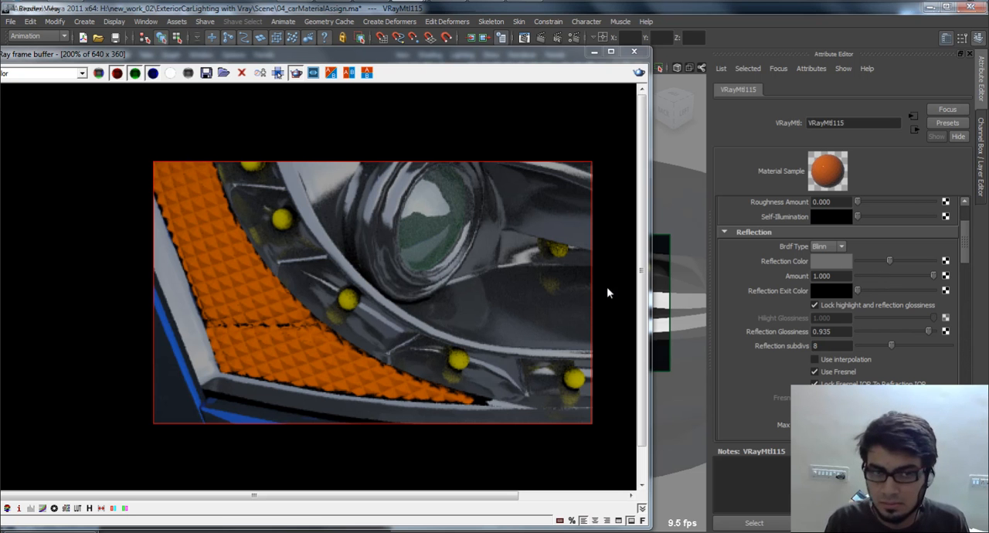
pyautogui.click(640, 72)
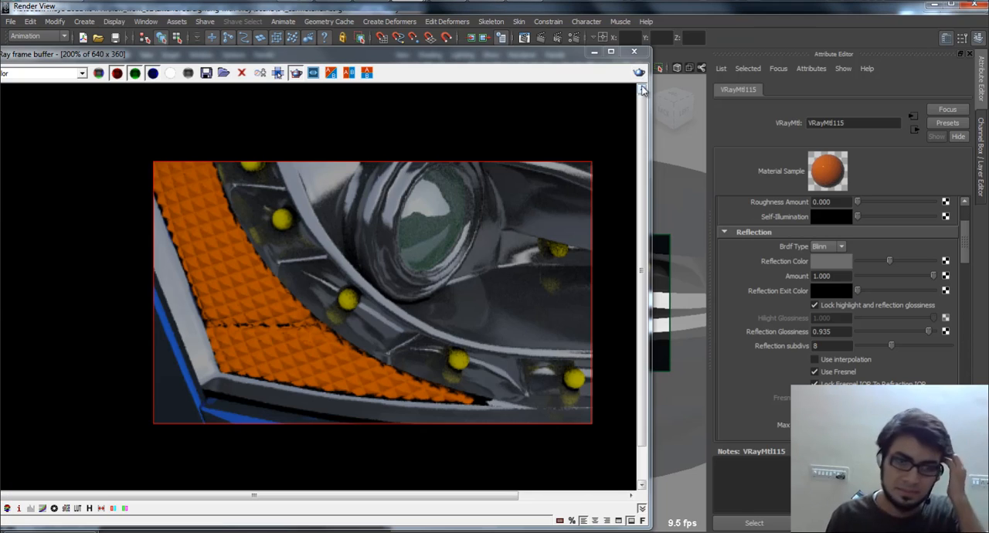